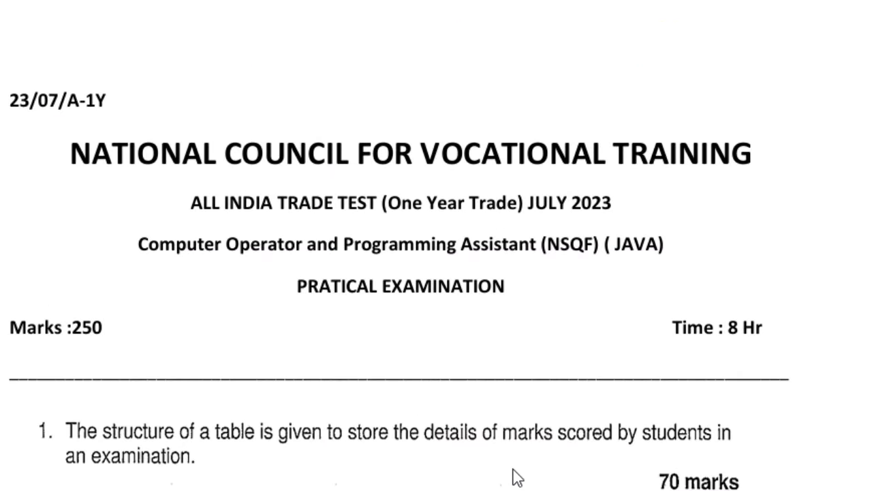
- Scroll the exam PDF past question 1's table and SQL tasks to question 2's Mail Merge letter
scroll(306, 415, "down", 4)
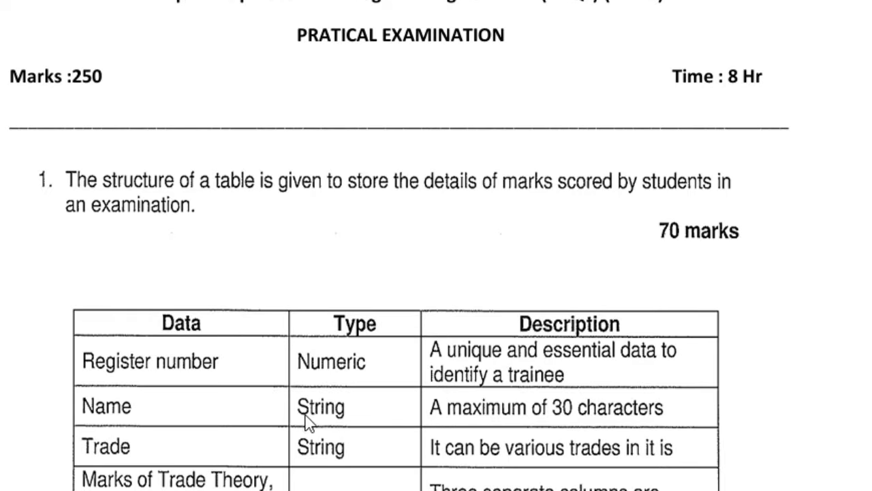
scroll(311, 412, "down", 4)
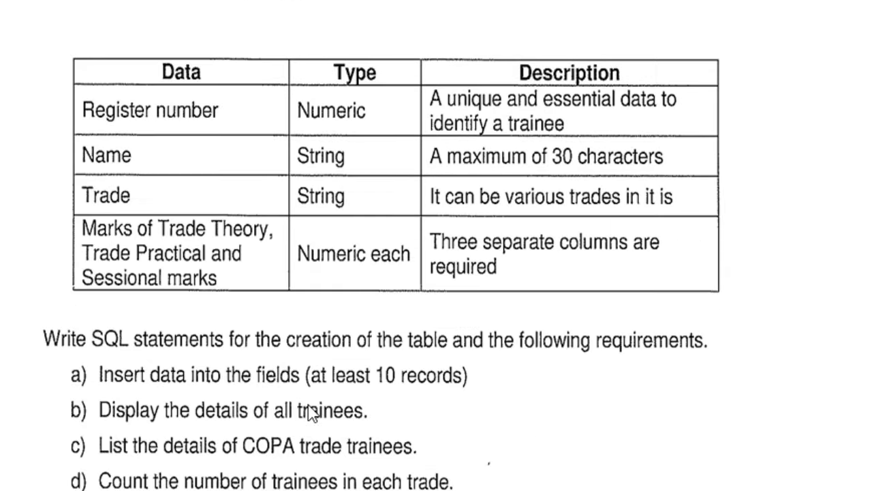
scroll(311, 412, "down", 6)
scroll(311, 413, "down", 4)
scroll(312, 413, "down", 4)
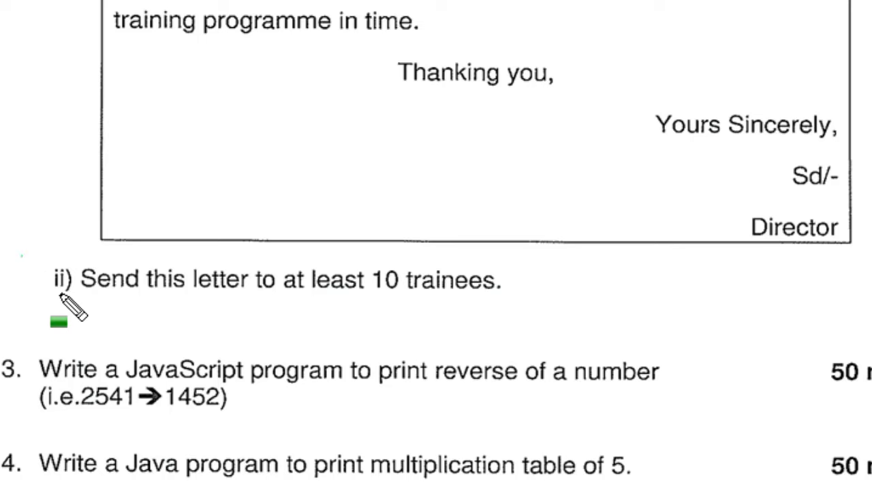
- Highlight the 'ii) Send this letter' instruction below the sample letter
left_click_drag(21, 303, 565, 308)
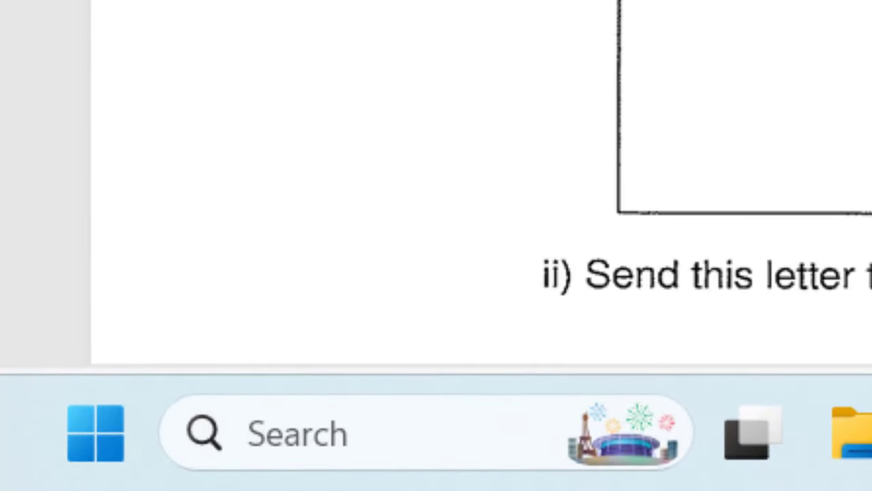
- Search for 'word', launch Word and create a blank document
left_click(298, 446)
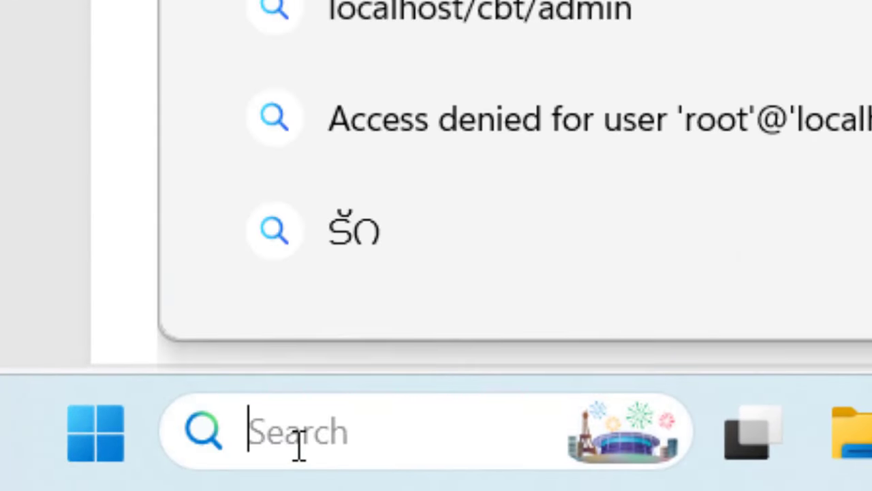
type("word")
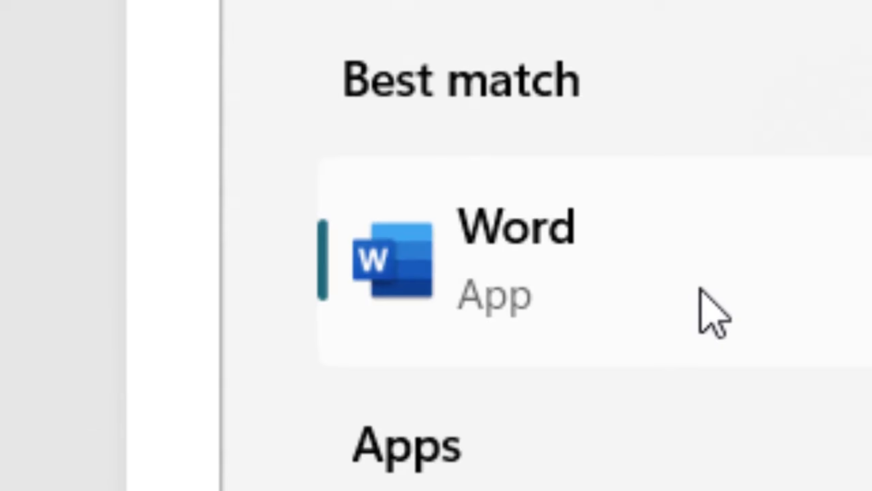
left_click(702, 290)
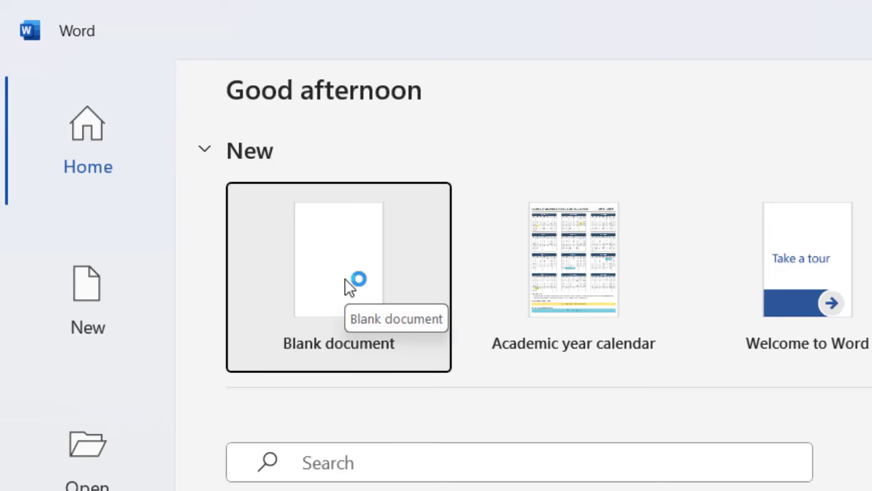
left_click(345, 278)
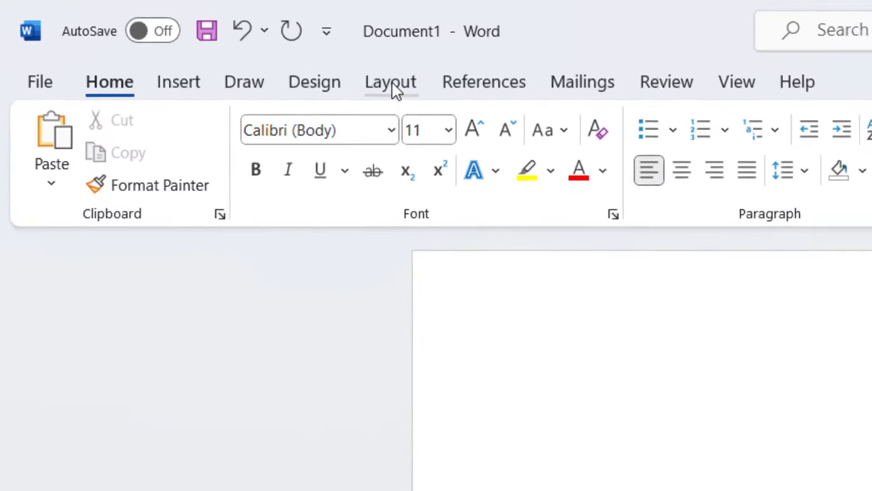
- Apply Normal margins and portrait orientation to the page
left_click(175, 38)
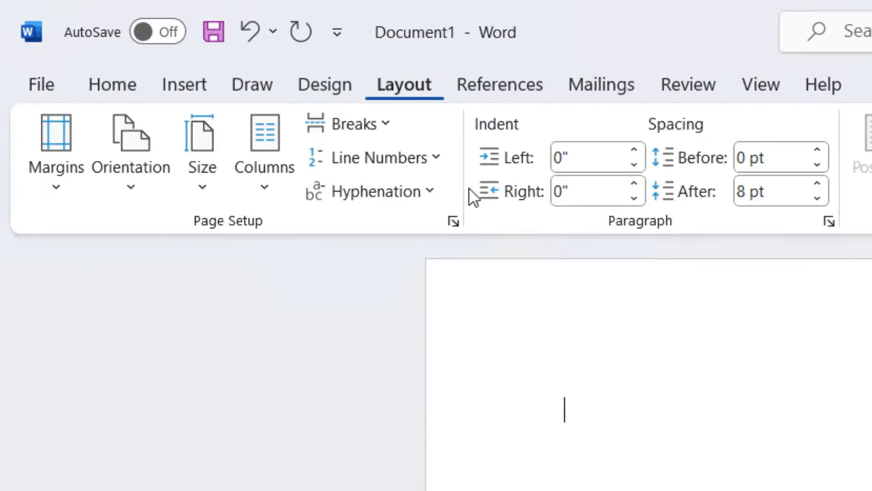
left_click(45, 194)
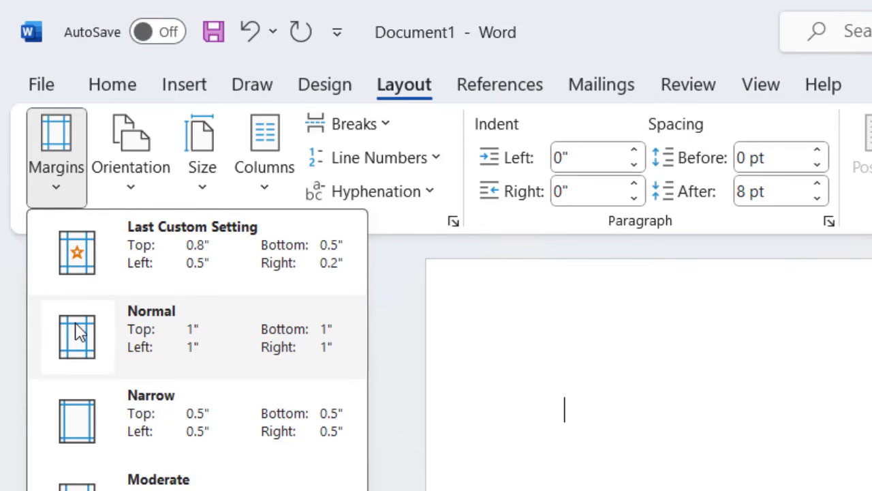
left_click(210, 188)
left_click(208, 188)
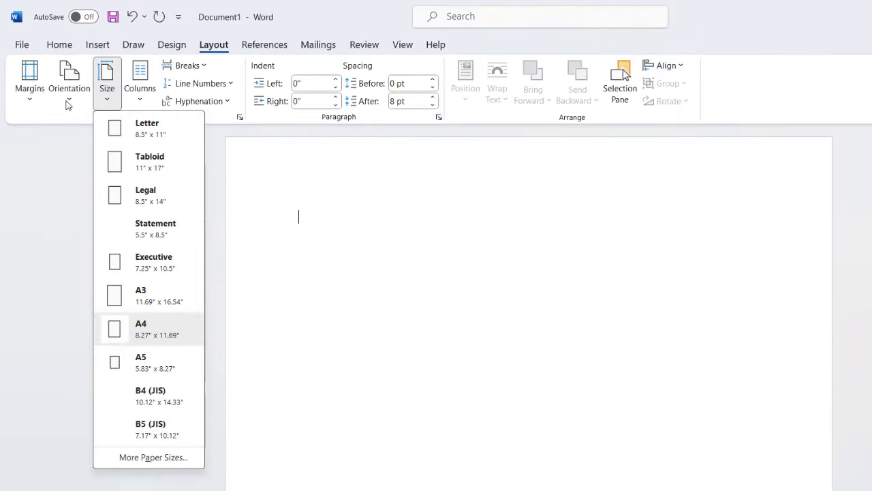
left_click(68, 103)
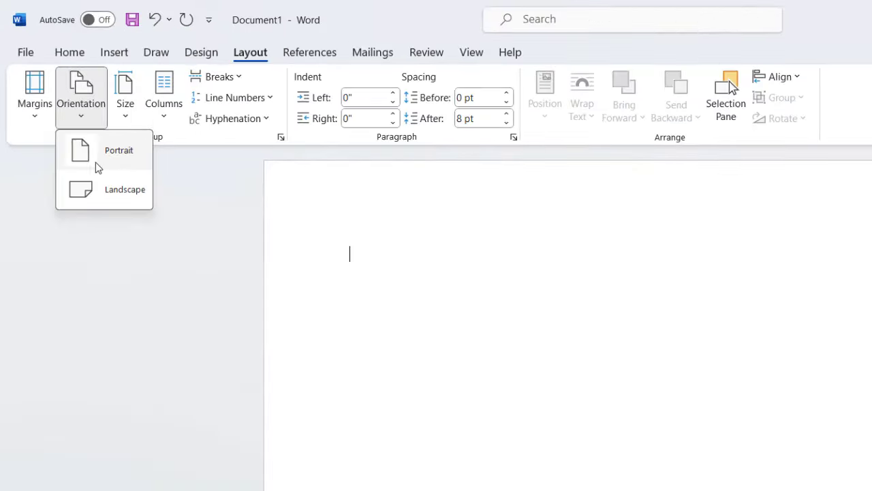
left_click(96, 167)
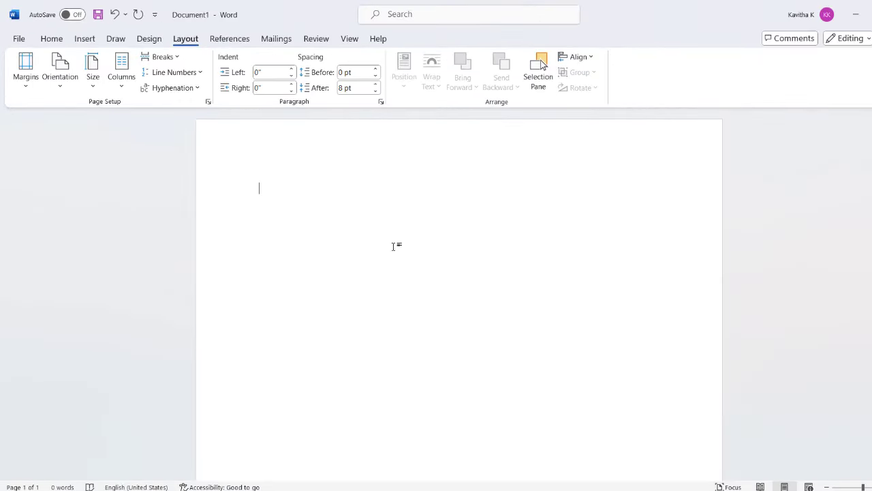
- Add a Box page border around the page
left_click(147, 41)
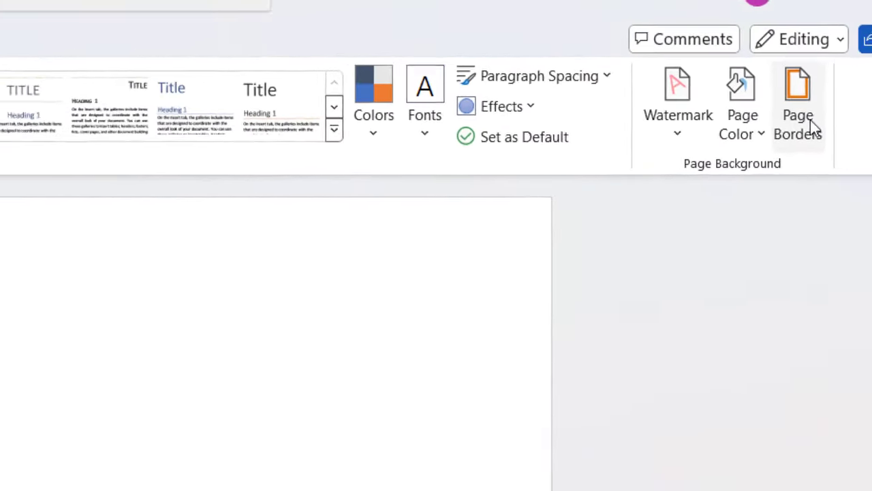
left_click(808, 130)
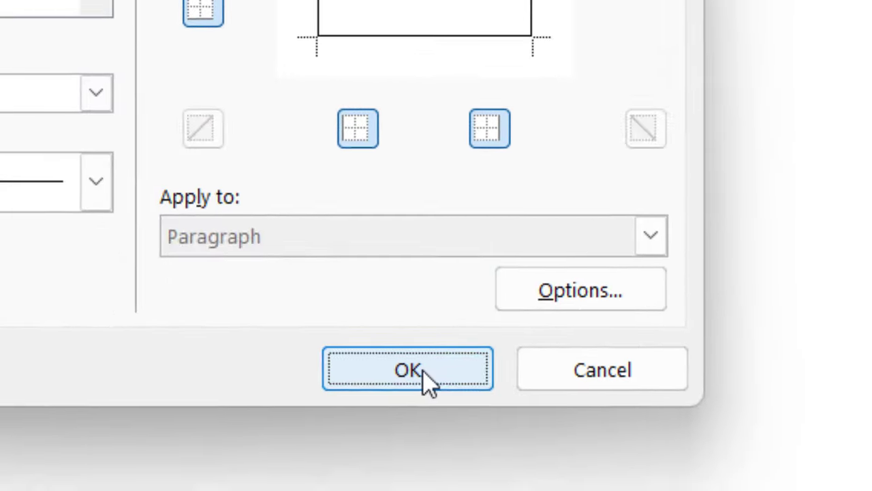
left_click(515, 428)
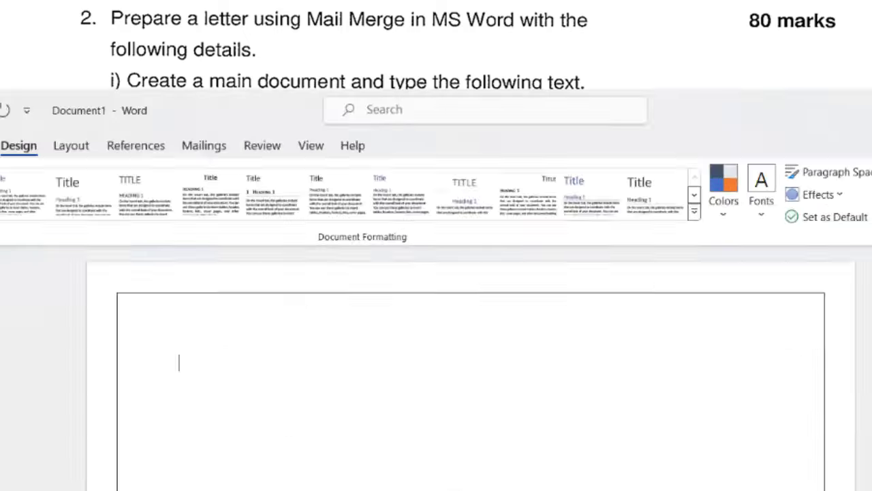
- Type 'From' followed by tab-indented lines 'The Director,' and 'NSTI Chennai.'
type("Fr")
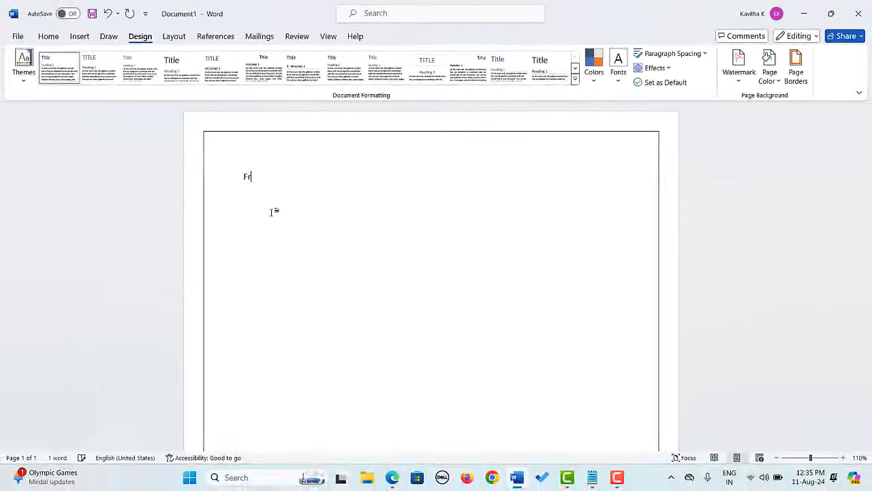
type("om")
key("Return")
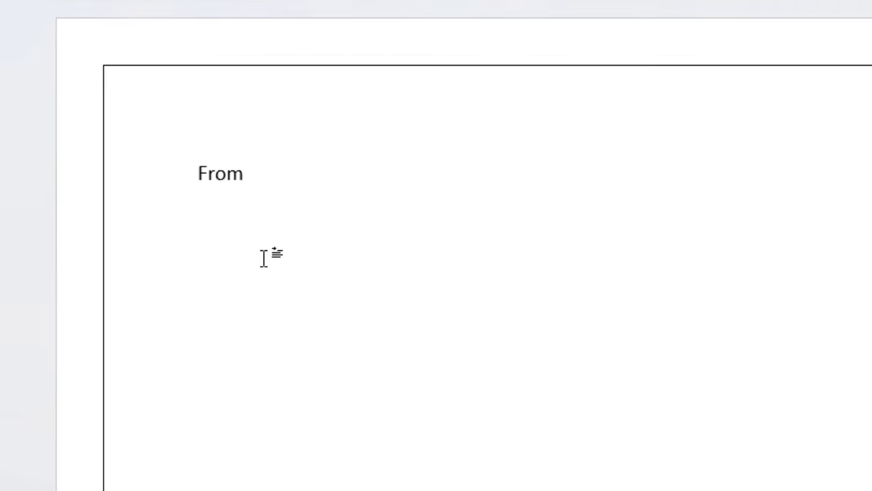
key("Tab")
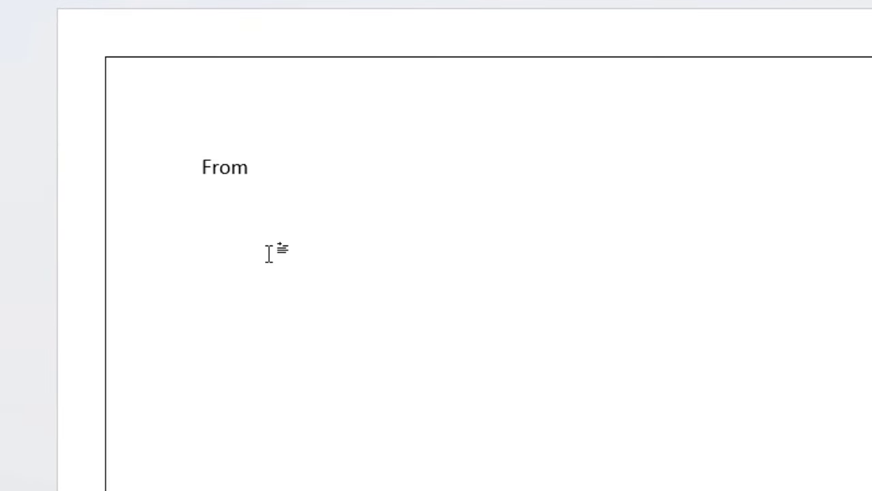
type("T")
type("he Director")
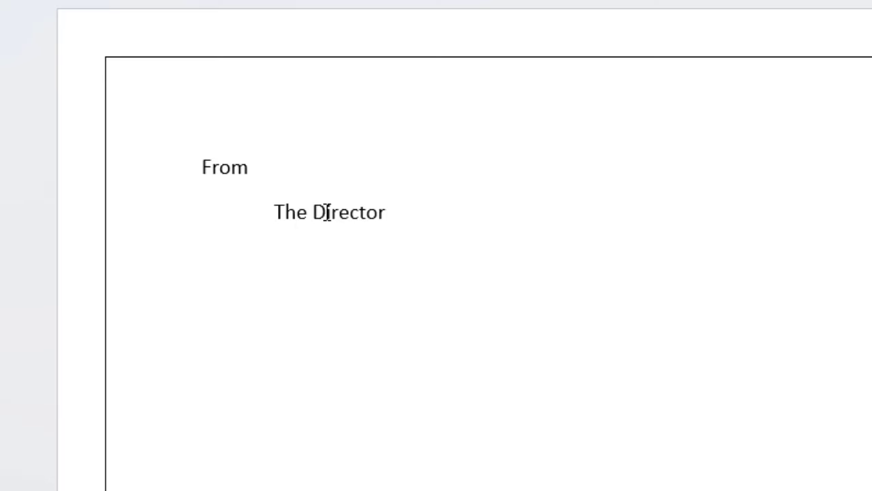
type(",")
key("Return")
key("Tab")
type("NSTI ")
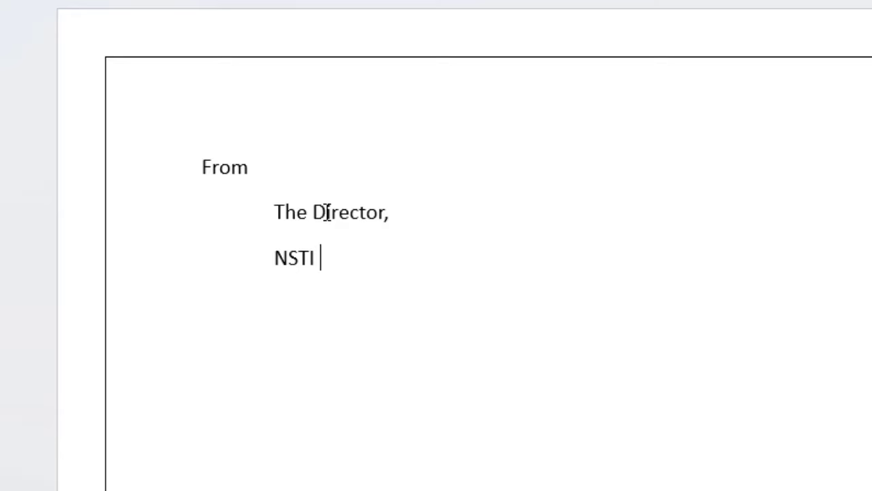
type("Chennai.")
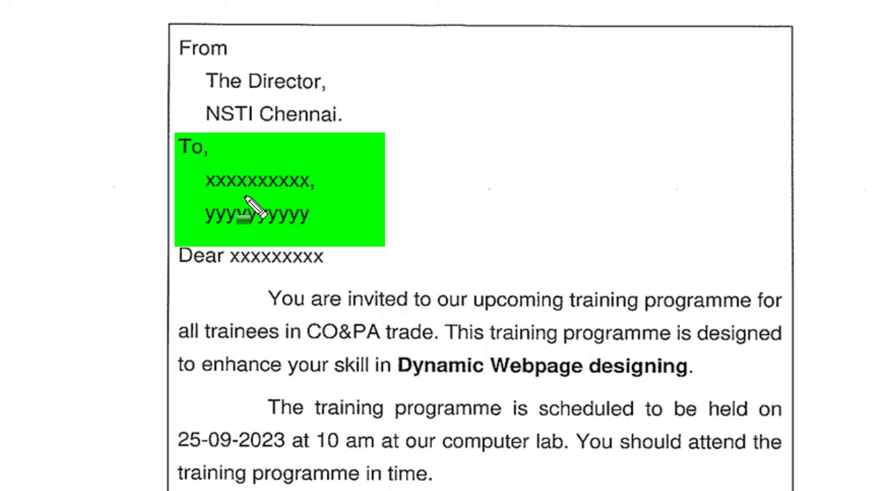
- Highlight the letter's To recipient and Dear salutation lines in the PDF
key("Escape")
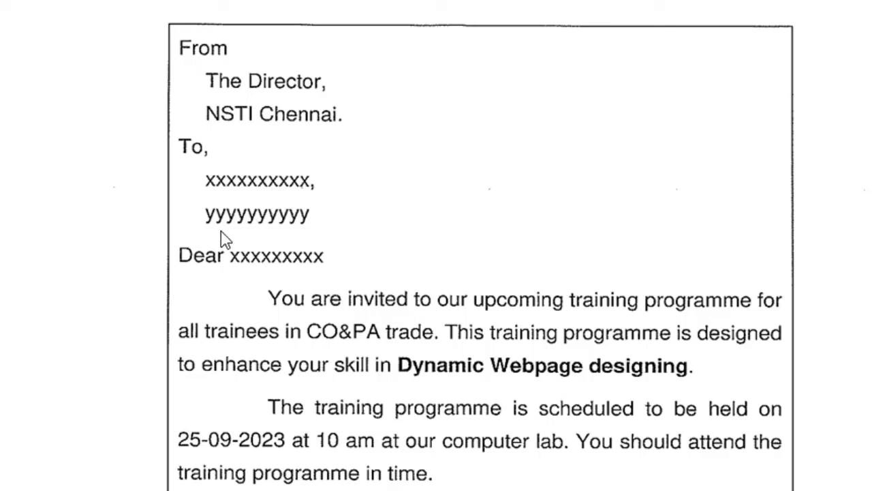
mouse_move(183, 238)
left_mouse_down()
mouse_move(183, 279)
mouse_move(379, 285)
left_mouse_up()
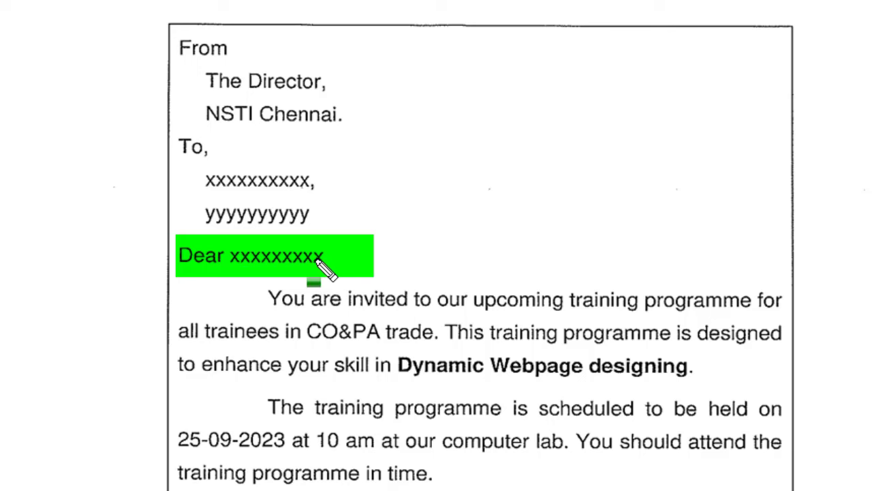
left_click_drag(318, 259, 202, 240)
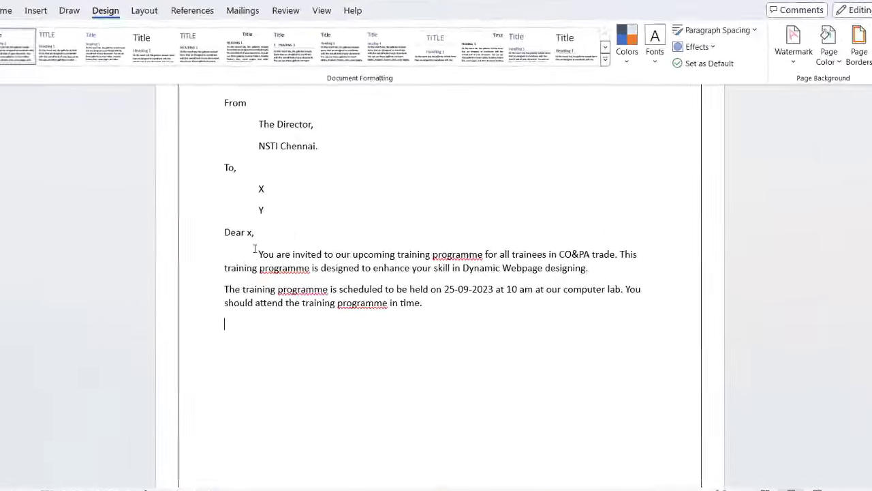
- Add a centred 'Thanking You,' and right-aligned 'Yours Sincerely, Sd/-, Director' closing
mouse_move(191, 278)
left_mouse_down()
mouse_move(457, 330)
mouse_move(516, 436)
left_mouse_up()
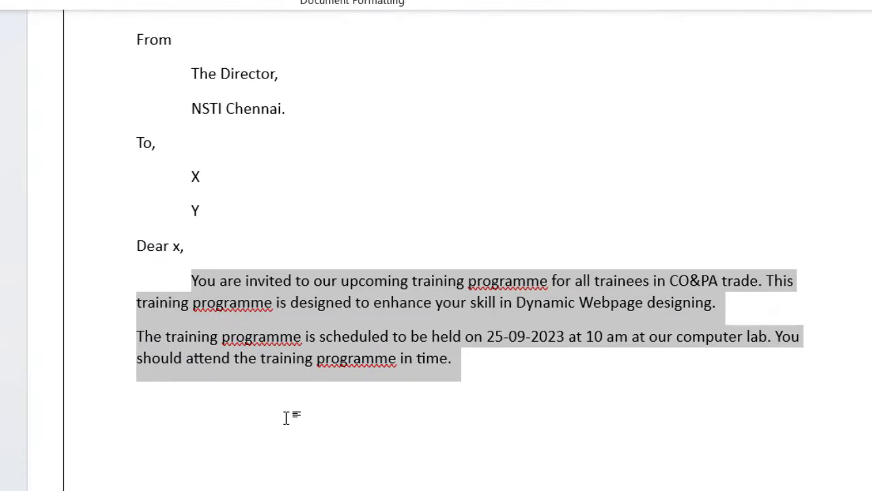
left_click(274, 398)
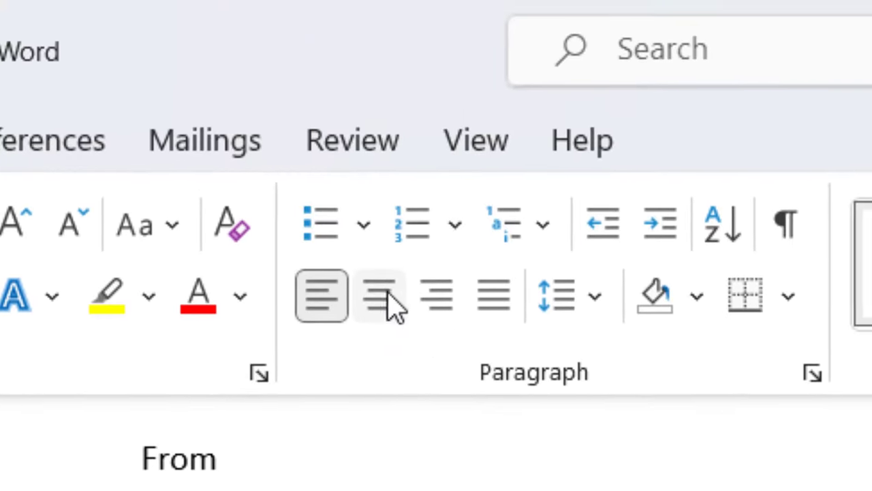
left_click(394, 304)
type(",")
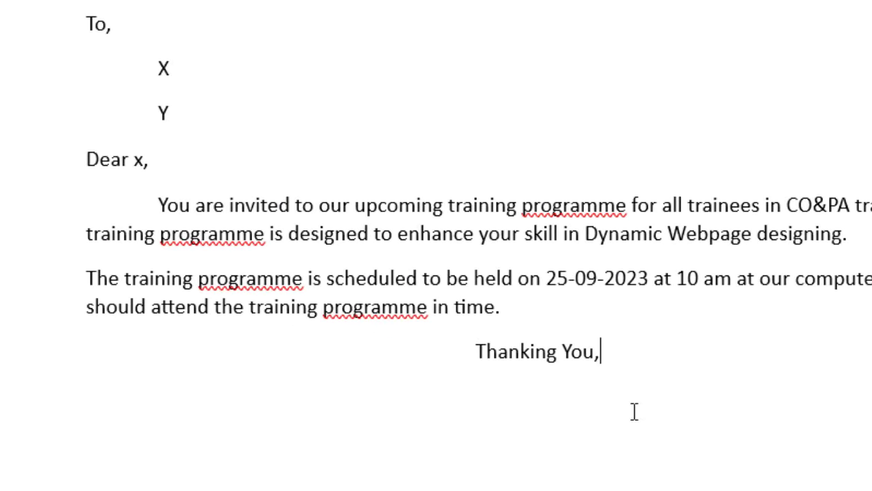
key("Return")
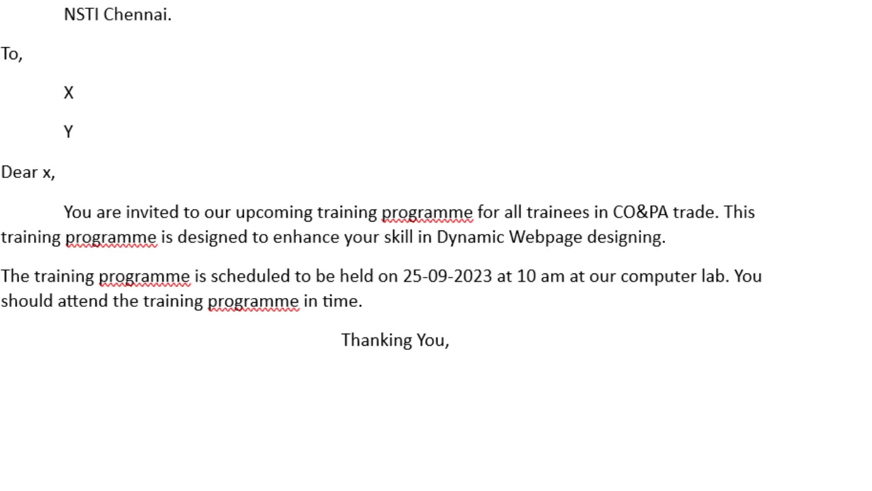
type("Yours Sincere")
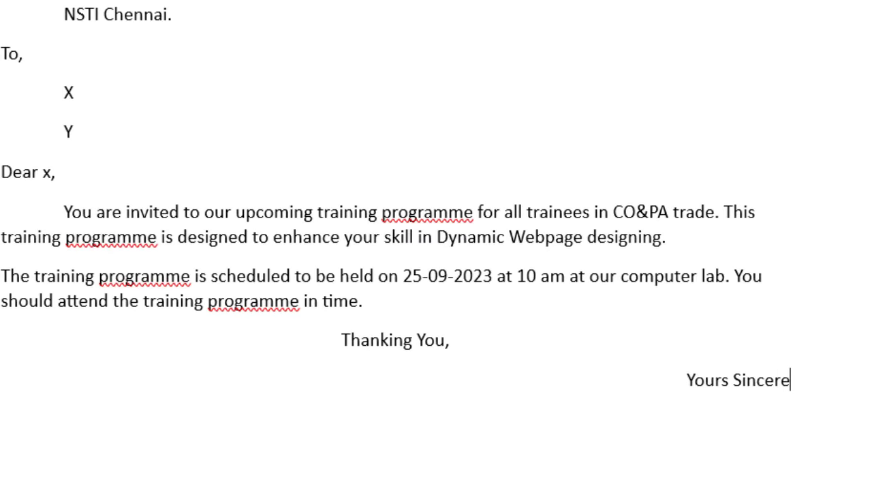
type("ly, Sd/-")
key("Return")
type("D")
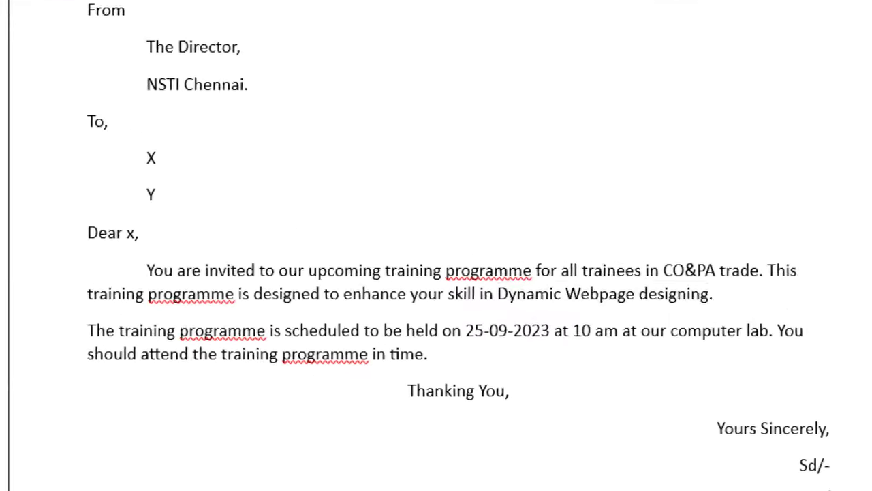
- Bold 'Dynamic Webpage designing' and set the whole letter's text to 14 pt
left_click_drag(502, 297, 721, 296)
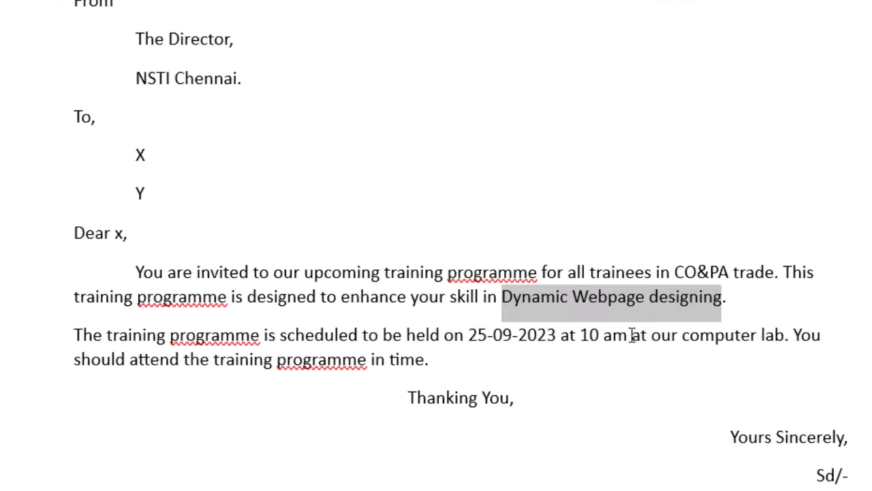
key("ctrl+b")
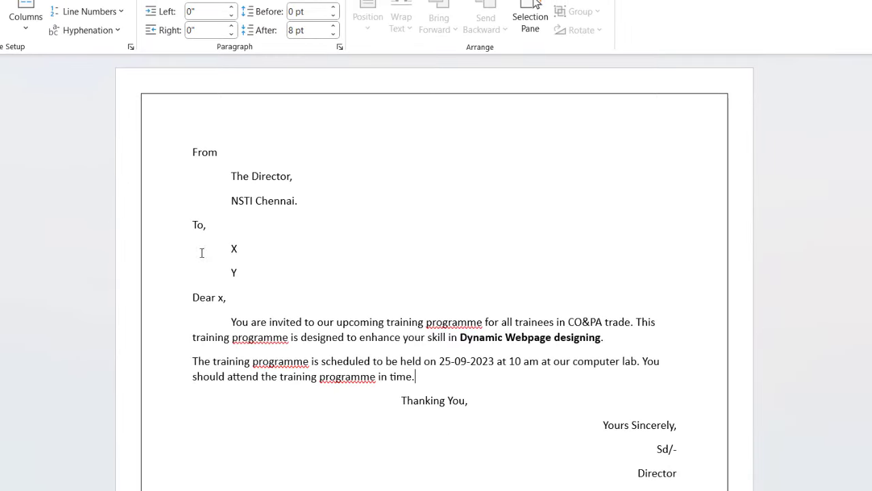
key("ctrl+a")
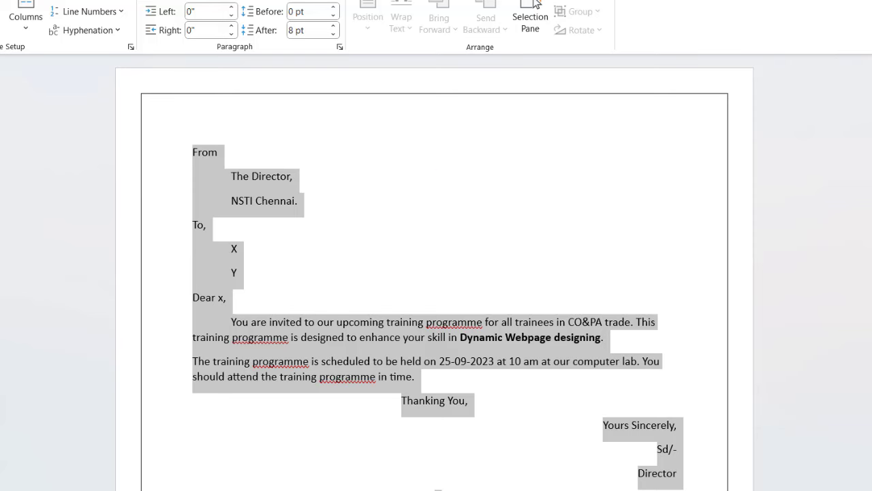
left_click(33, 37)
left_click(214, 60)
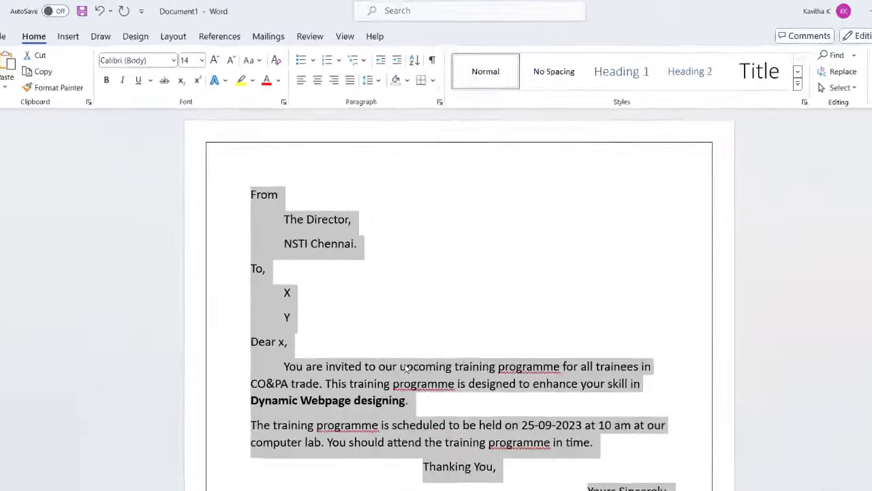
left_click(405, 368)
- Ignore all spelling flags on the word 'programme'
scroll(444, 273, "down", 3)
scroll(443, 272, "down", 2)
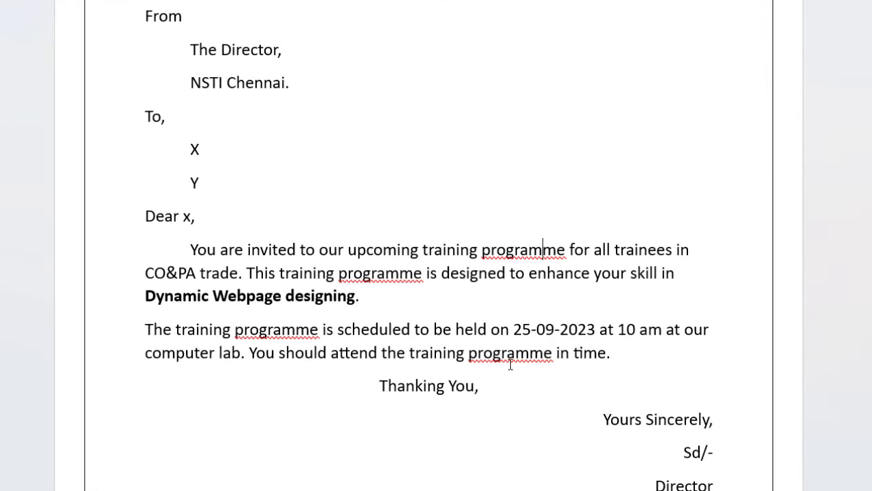
right_click(516, 352)
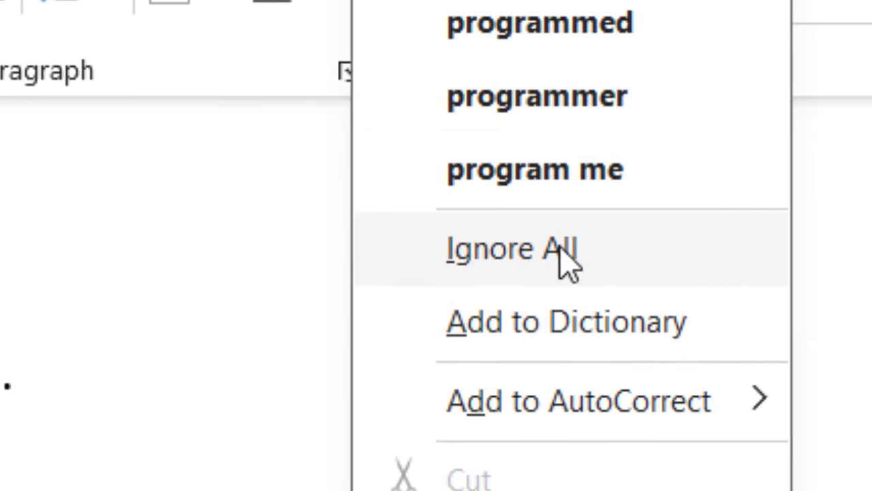
left_click(565, 257)
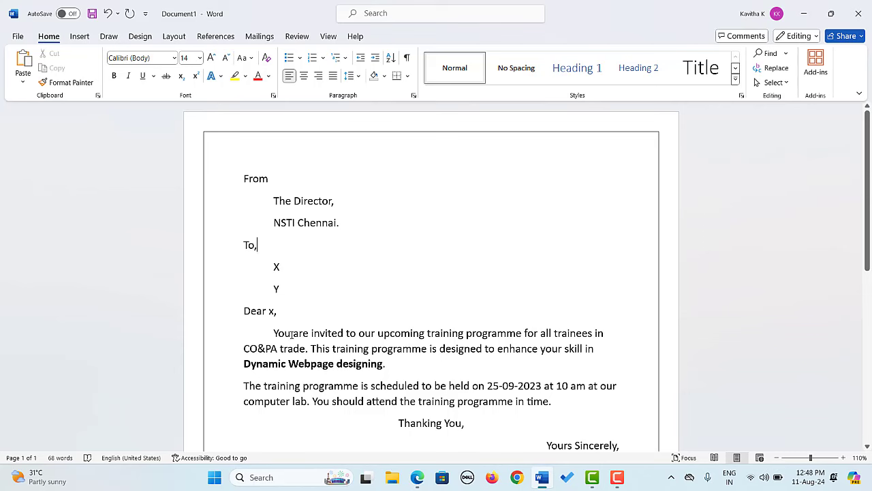
- Save the letter as 'Mailmerge' in the ITI folder on the ITI (F:) drive
key("ctrl+s")
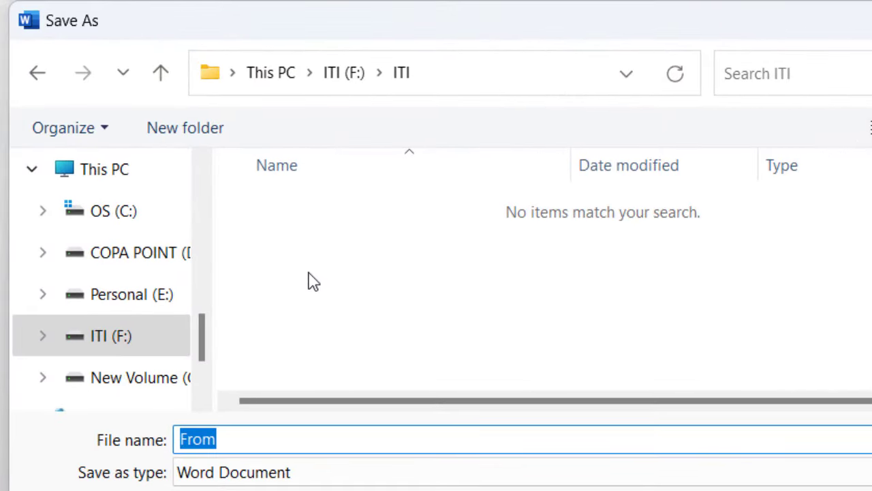
left_click(95, 343)
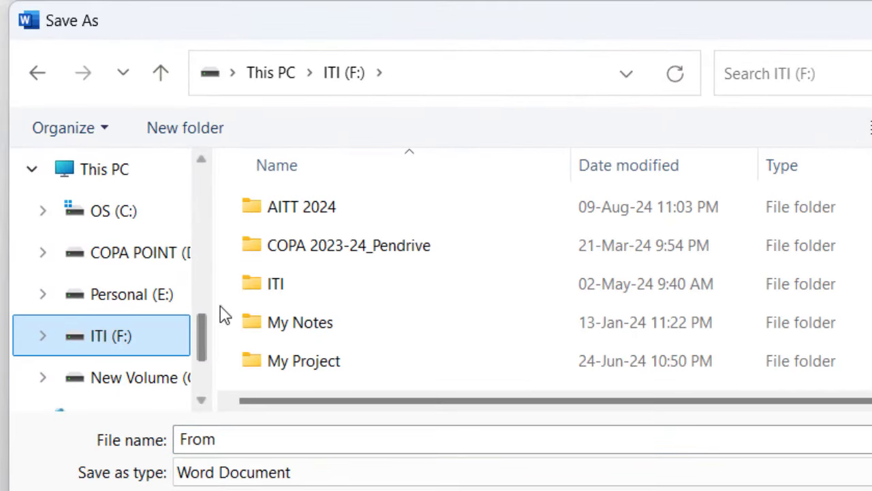
left_click(292, 294)
double_click(293, 294)
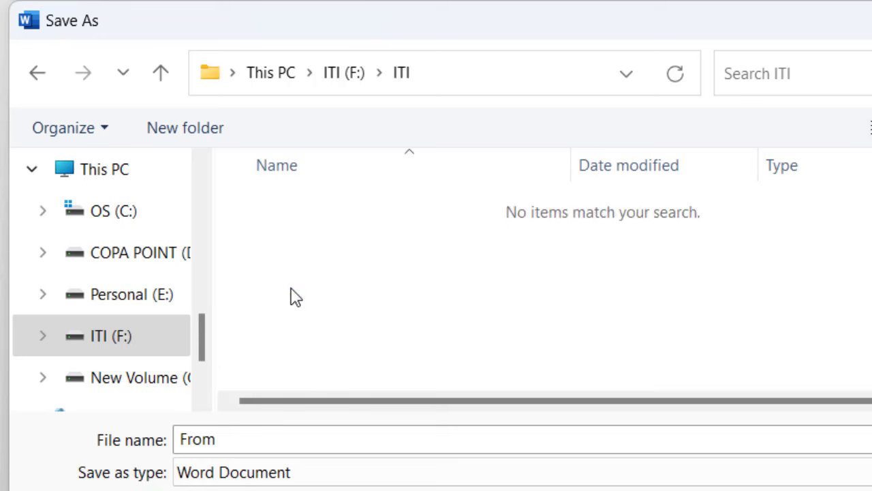
left_click(239, 438)
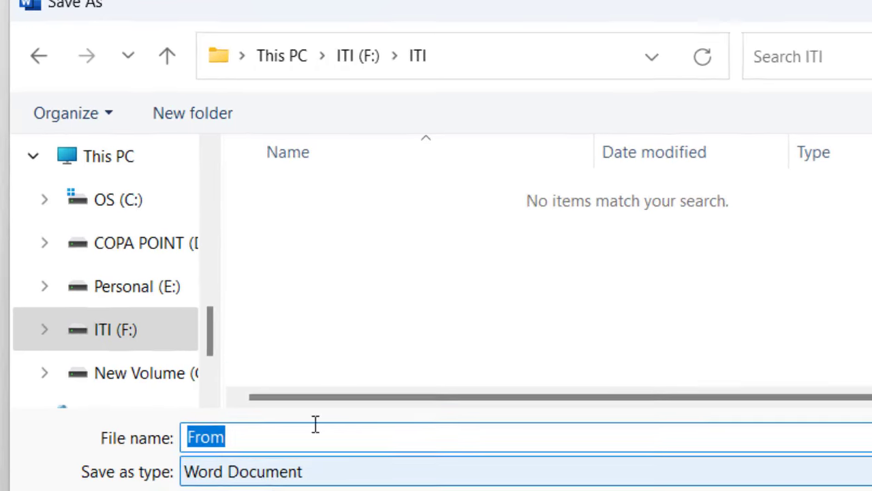
type("M")
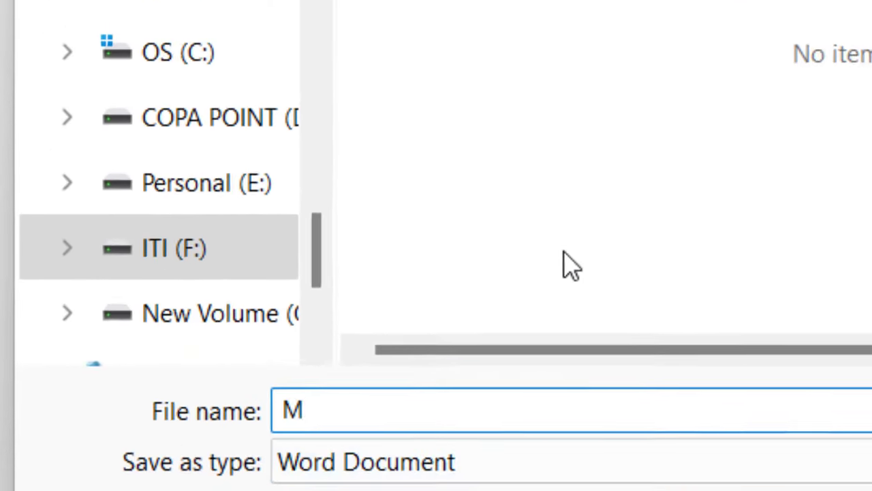
type("ailmerge")
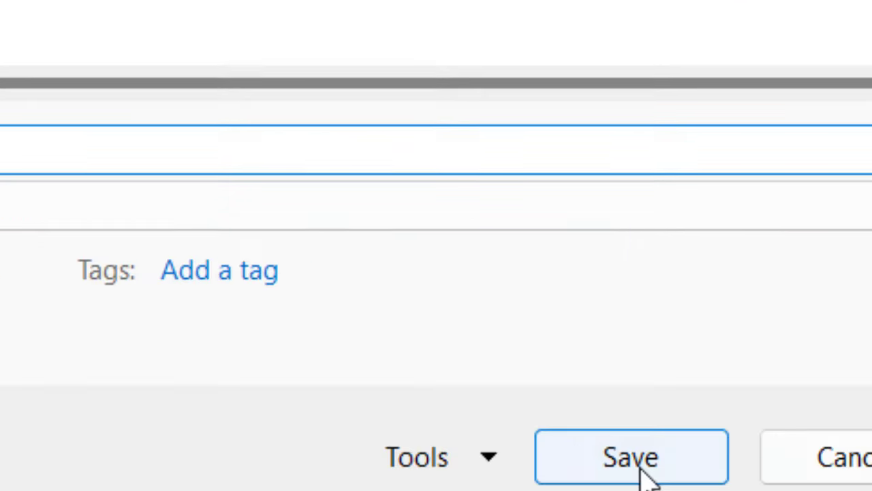
left_click(461, 400)
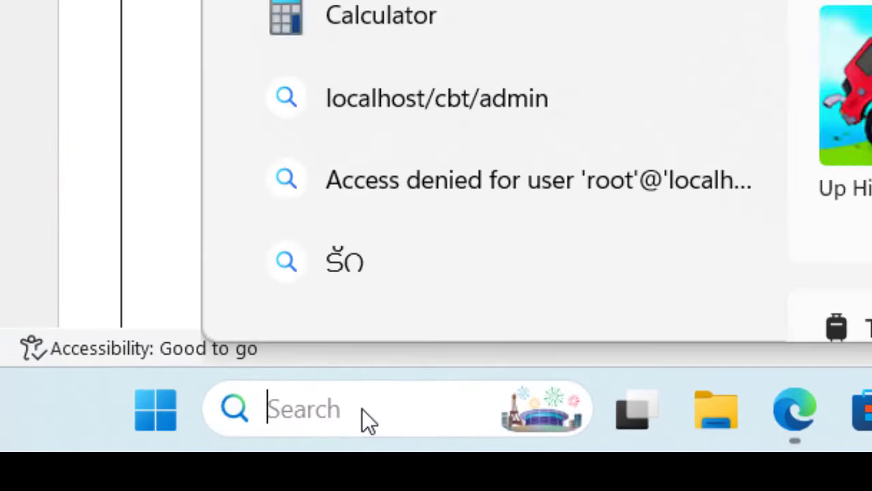
- Search for 'excel', launch Excel and open a blank workbook
type("excel")
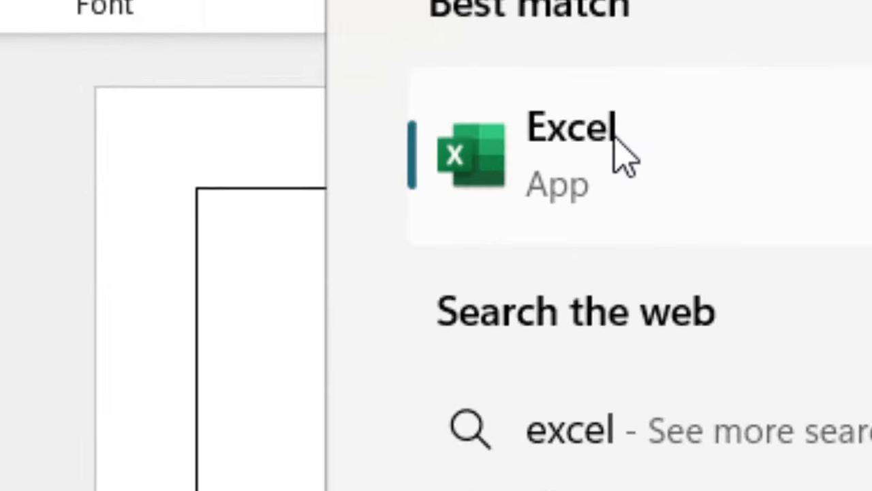
left_click(145, 37)
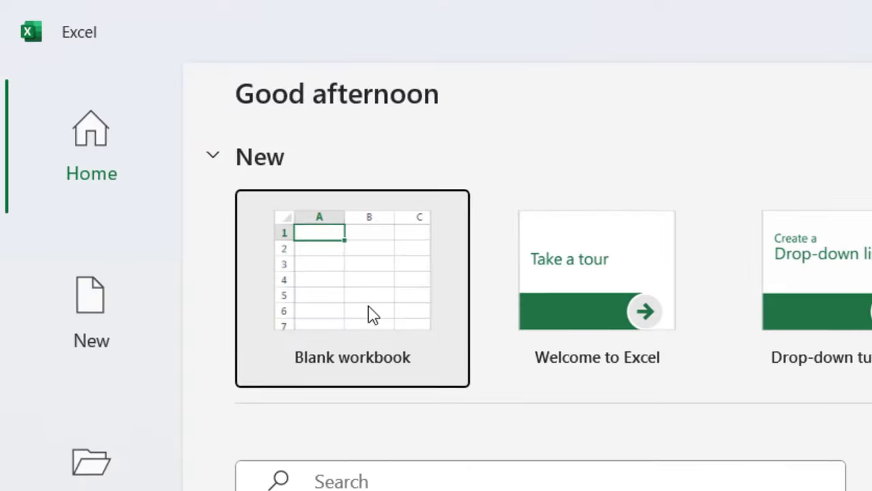
left_click(112, 95)
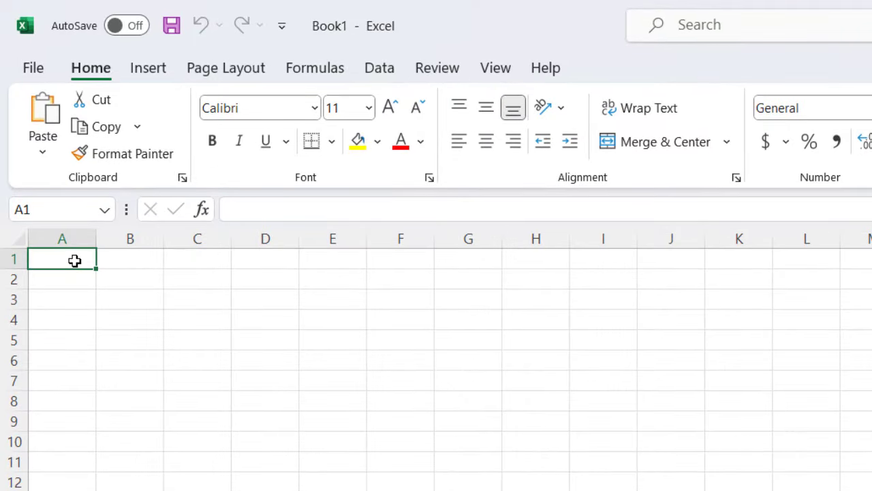
- Enter 'Name' in A1 and 'Address' in B1, then make both headers bold
type("Name")
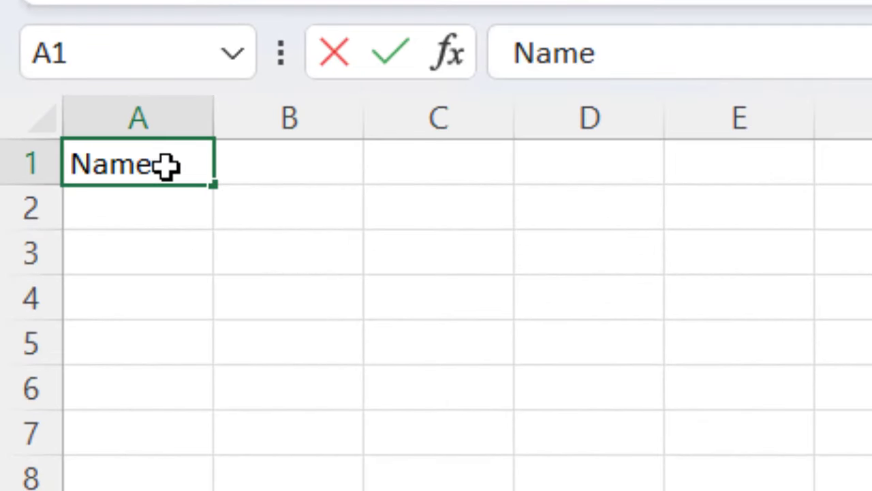
key("Tab")
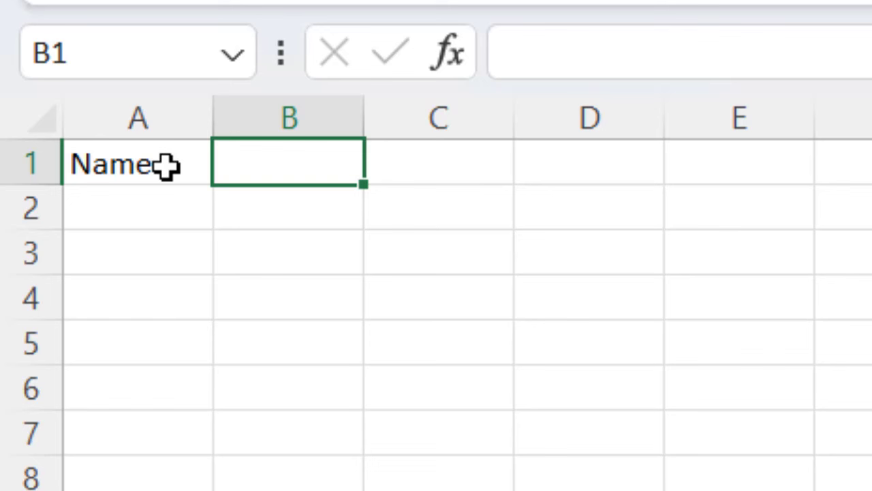
type("Address")
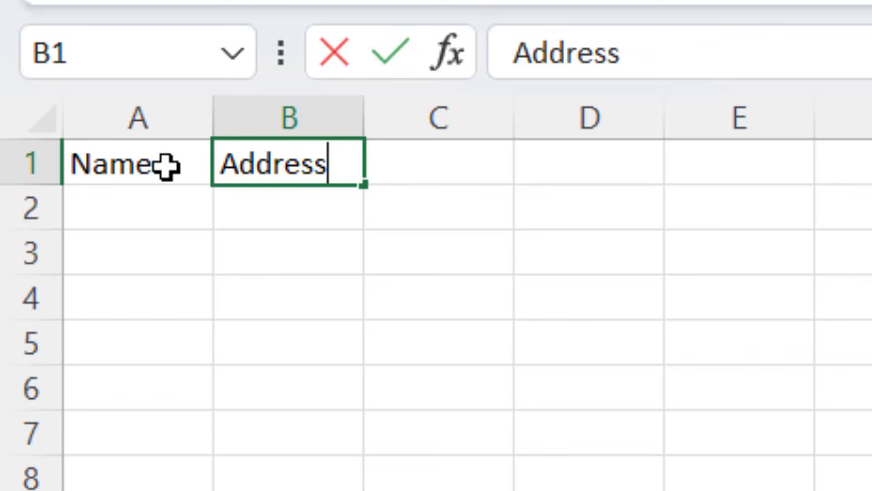
left_click(121, 212)
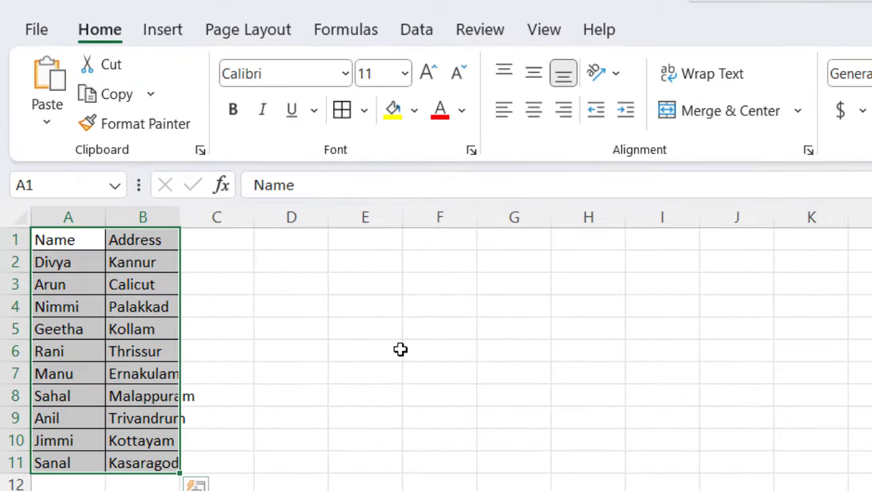
left_click_drag(48, 240, 141, 238)
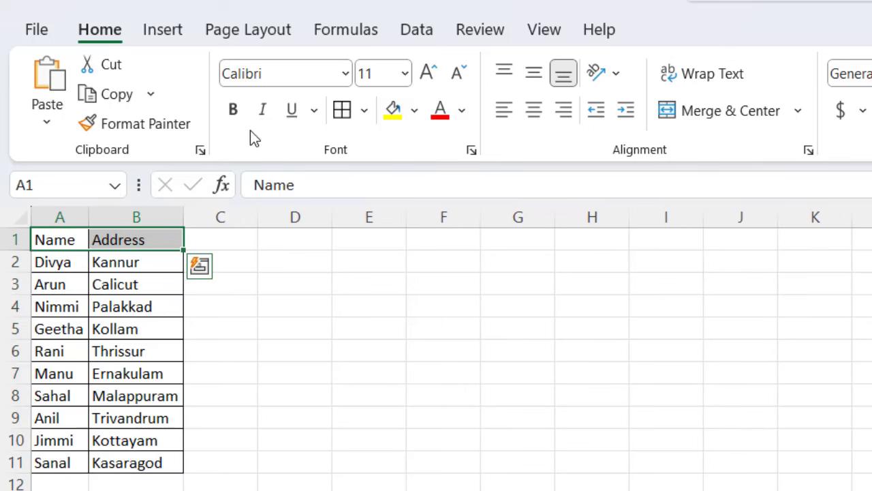
left_click(233, 110)
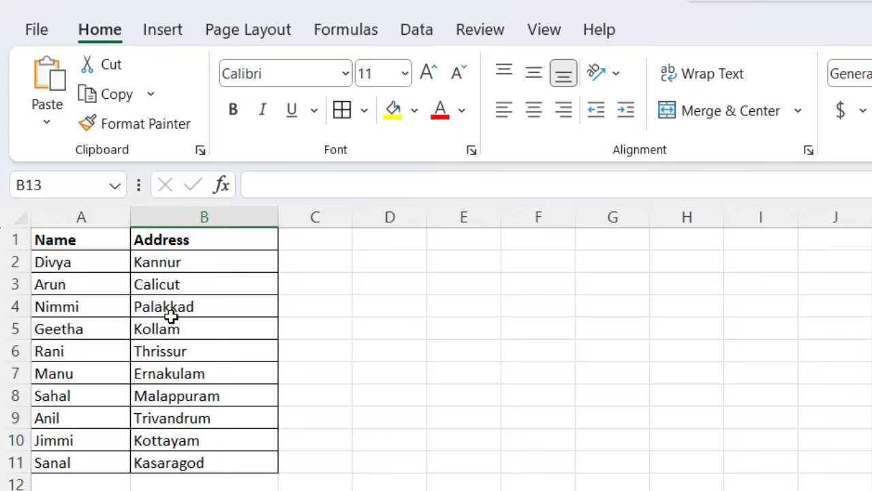
- Save the trainee list workbook as 'Address' instead of Book1, in the ITI folder on F:
key("F12")
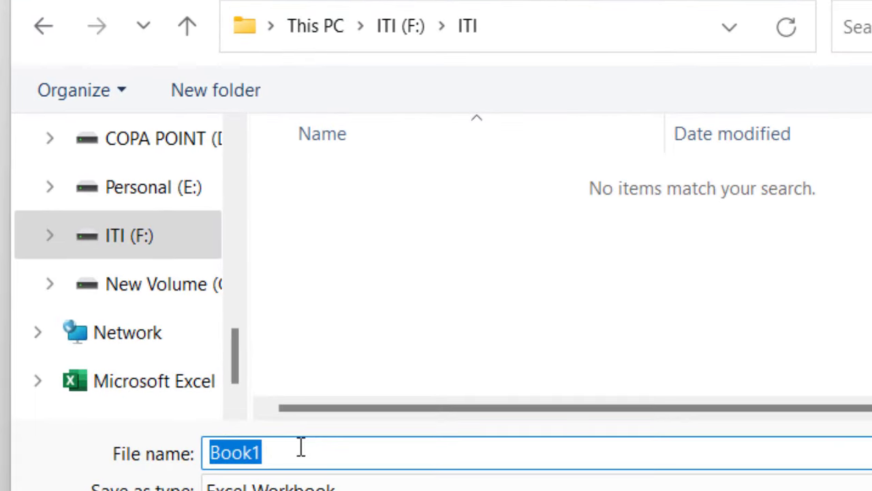
key("BackSpace")
type("Add")
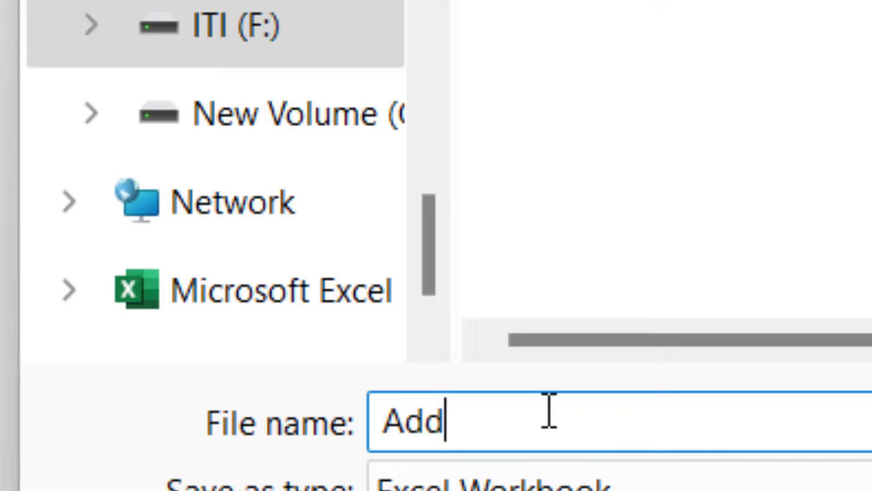
type("re")
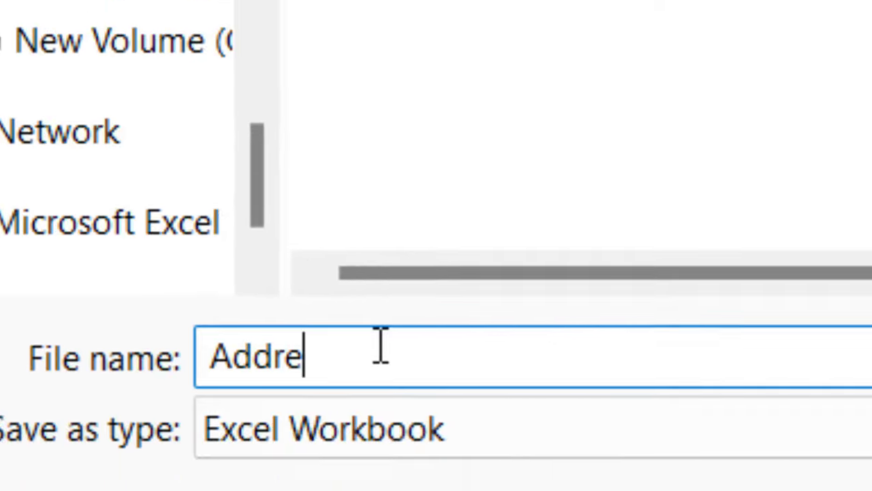
type("ss")
left_click(600, 419)
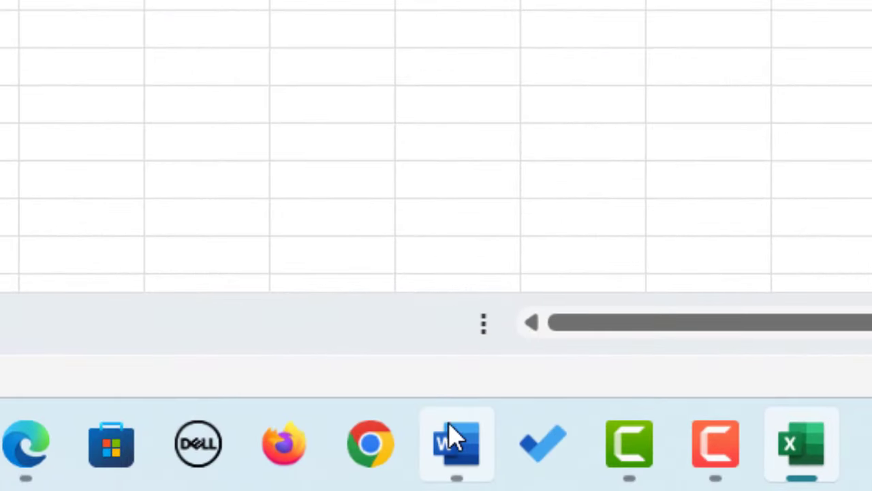
- Return to the Mailmerge letter in Word and open the Mailings tab's Select Recipients choices
mouse_move(472, 479)
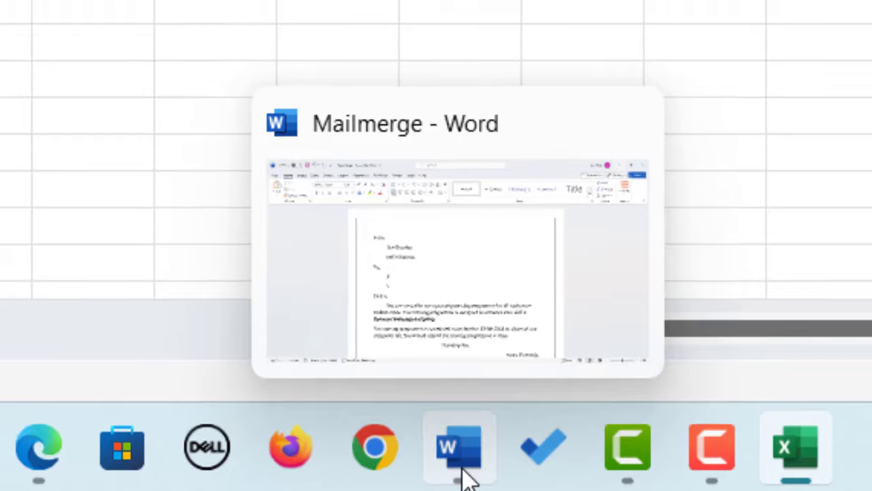
left_click(467, 450)
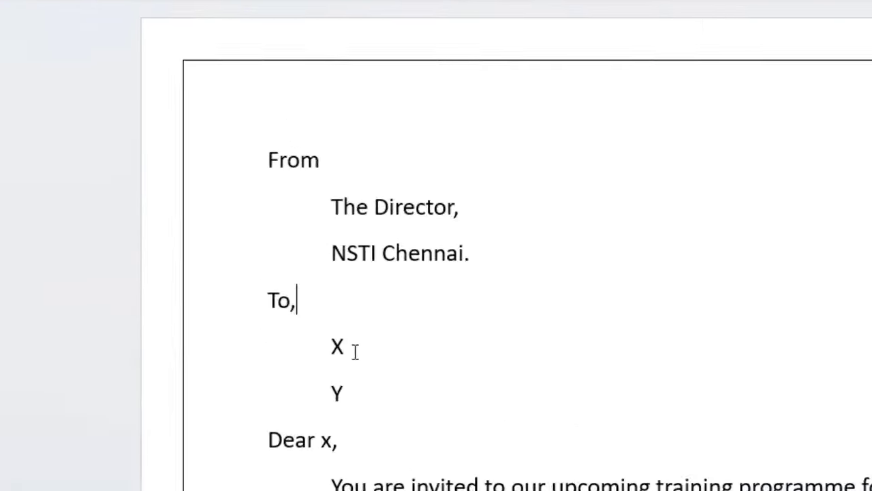
left_click_drag(267, 302, 247, 293)
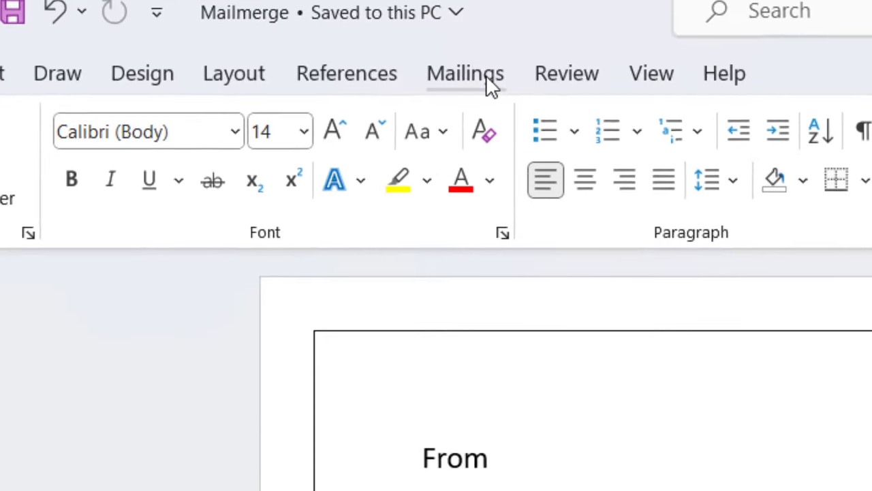
left_click(455, 63)
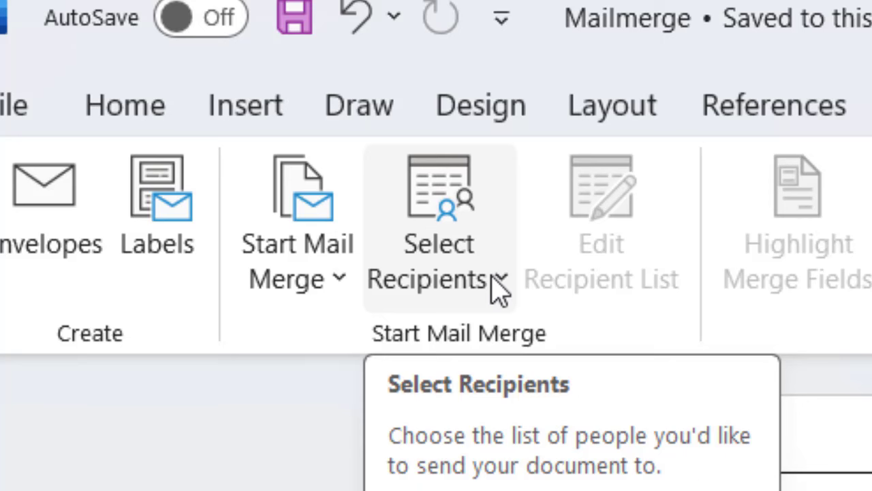
left_click(499, 290)
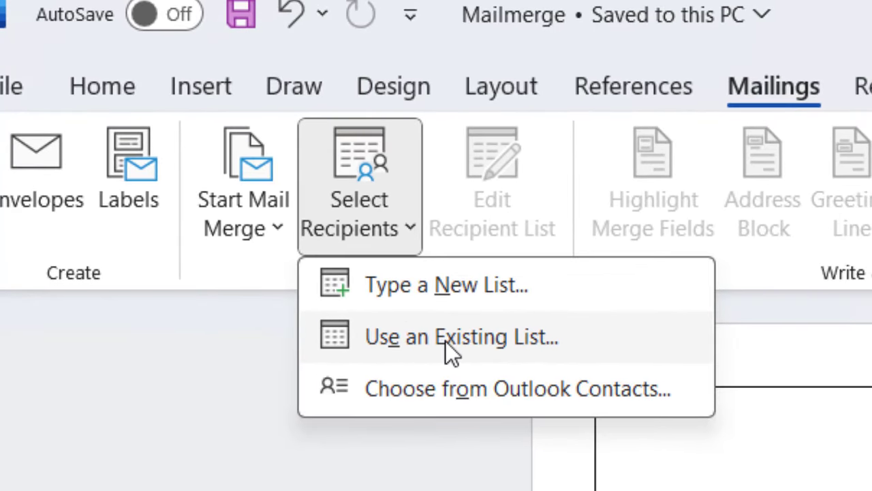
- Use the existing Address workbook on F: (Sheet1$, with headers) as the recipient list
left_click(446, 342)
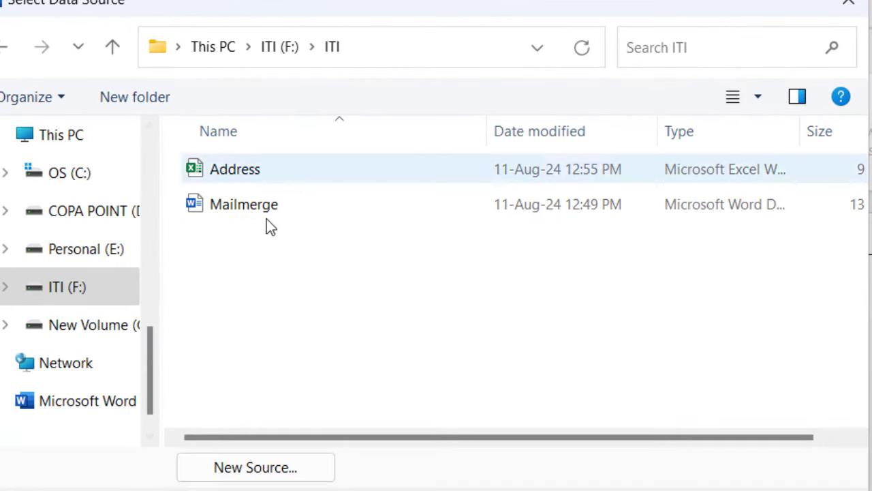
left_click(54, 290)
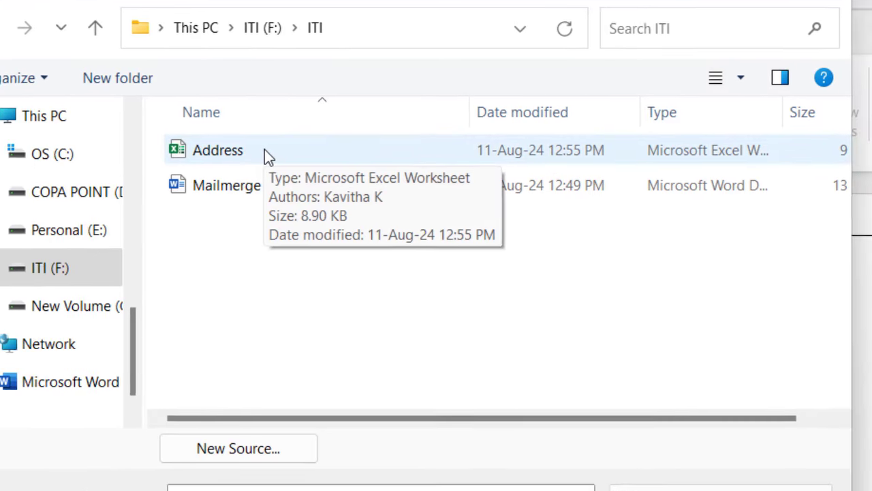
left_click(281, 168)
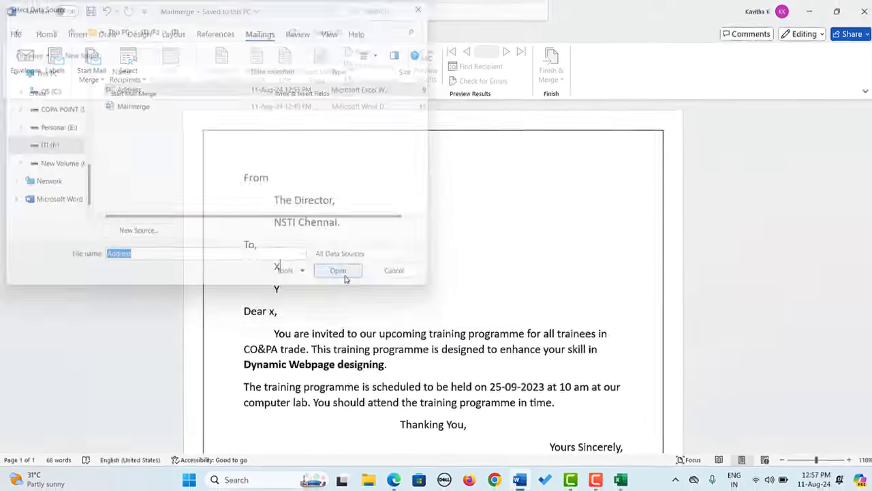
left_click(420, 302)
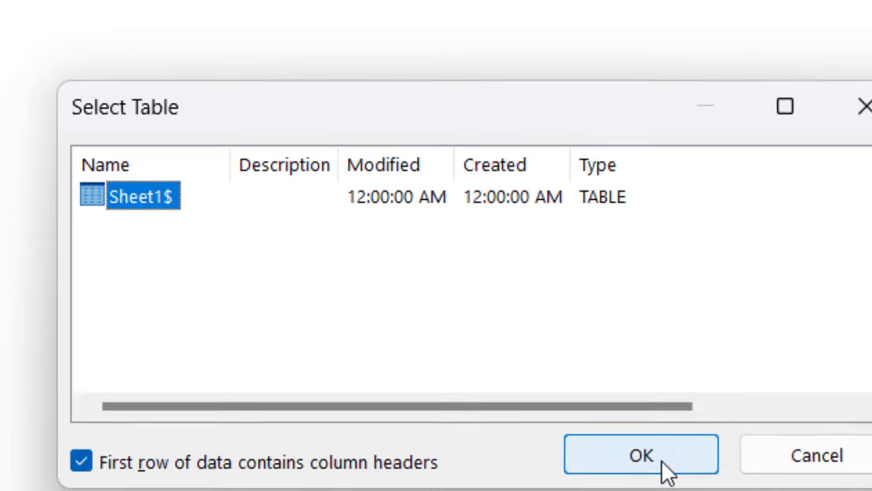
left_click(661, 464)
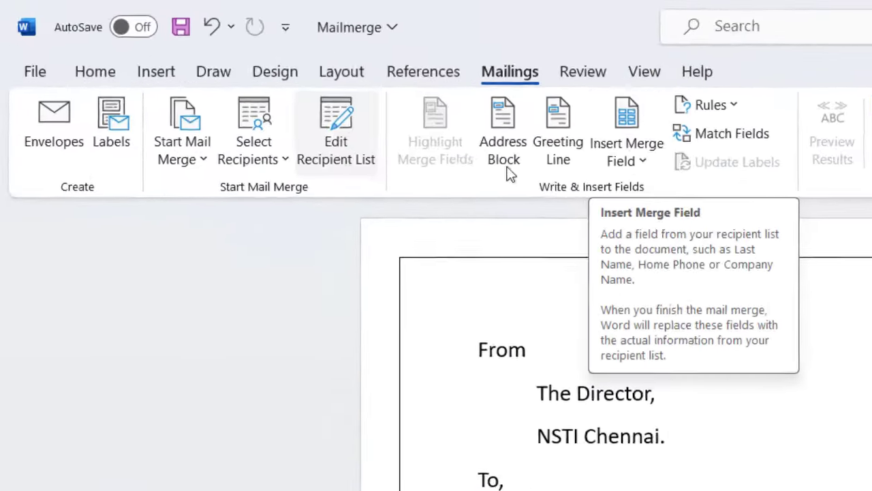
left_click(389, 98)
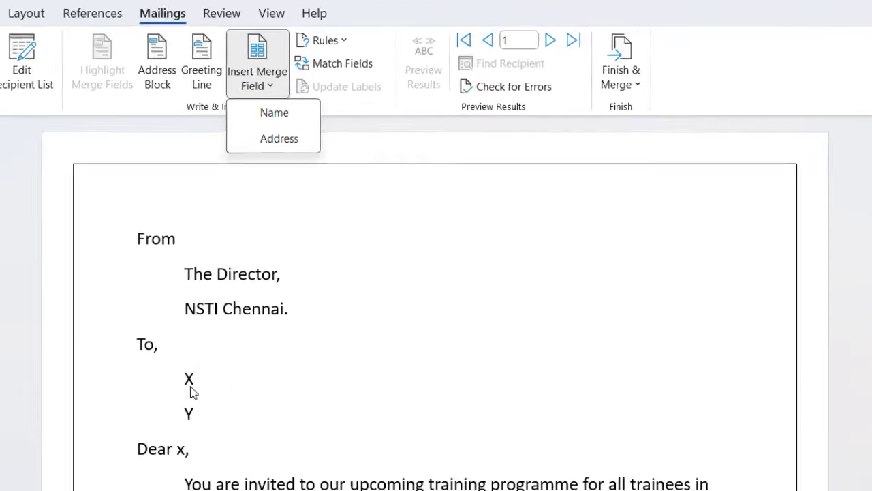
- Replace the X placeholder in the To block with the «Name» merge field
left_click(194, 382)
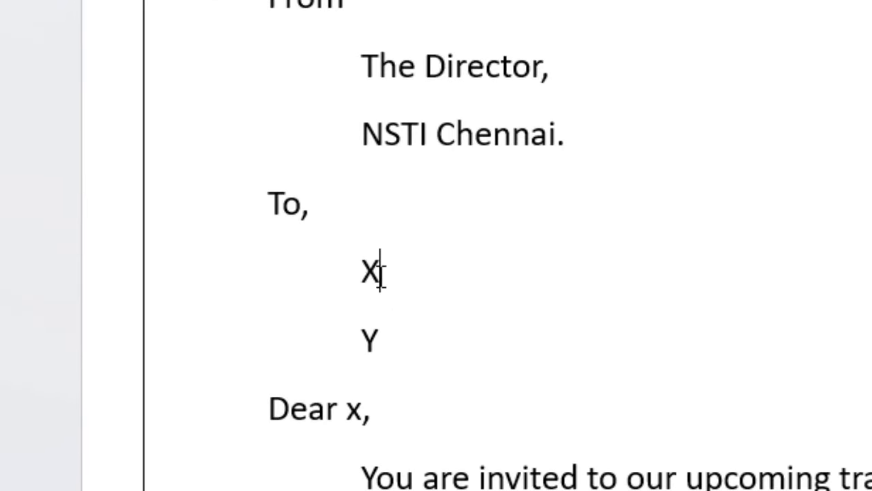
double_click(365, 265)
mouse_move(400, 310)
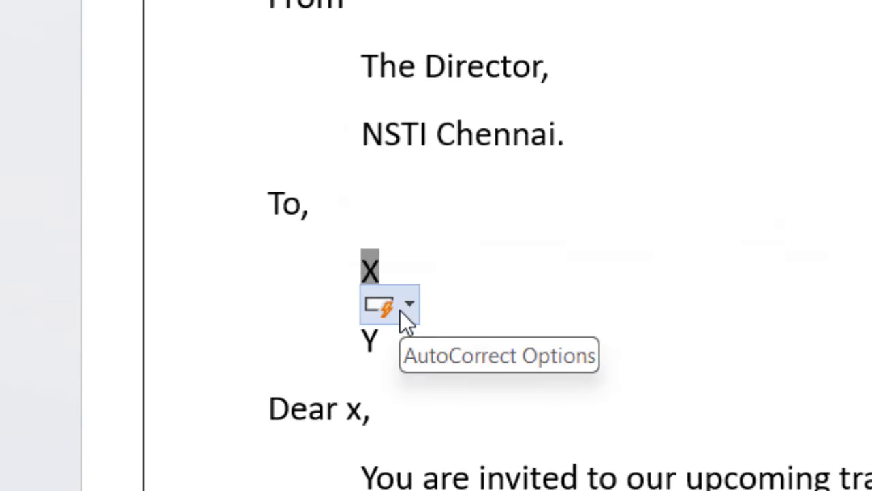
key("BackSpace")
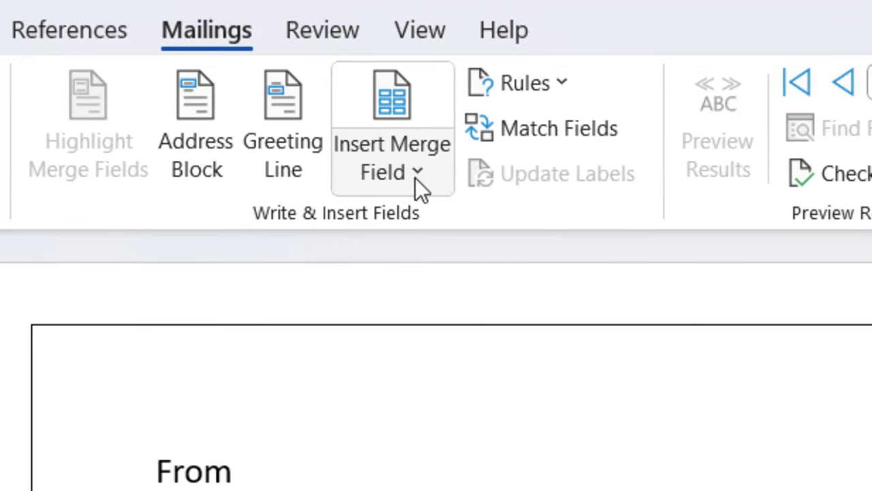
left_click(440, 85)
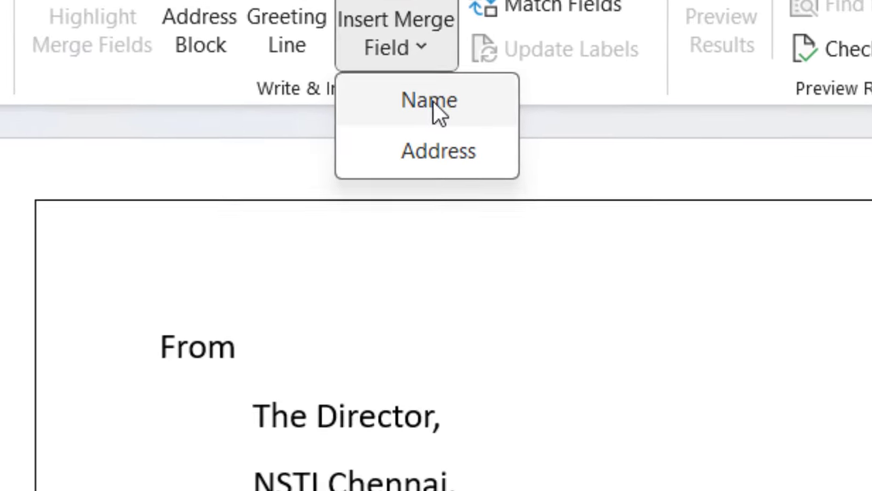
left_click(435, 227)
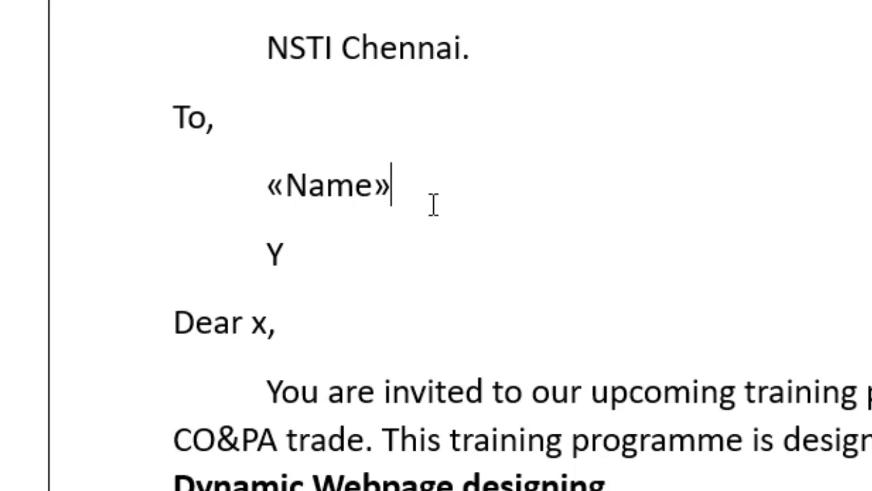
- Replace the Y placeholder below the name with the «Address» merge field
left_click(345, 285)
key("BackSpace")
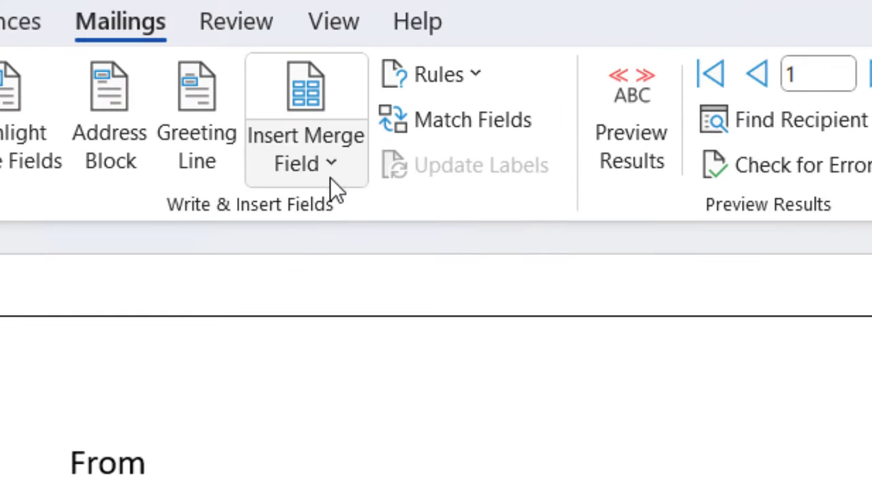
left_click(328, 159)
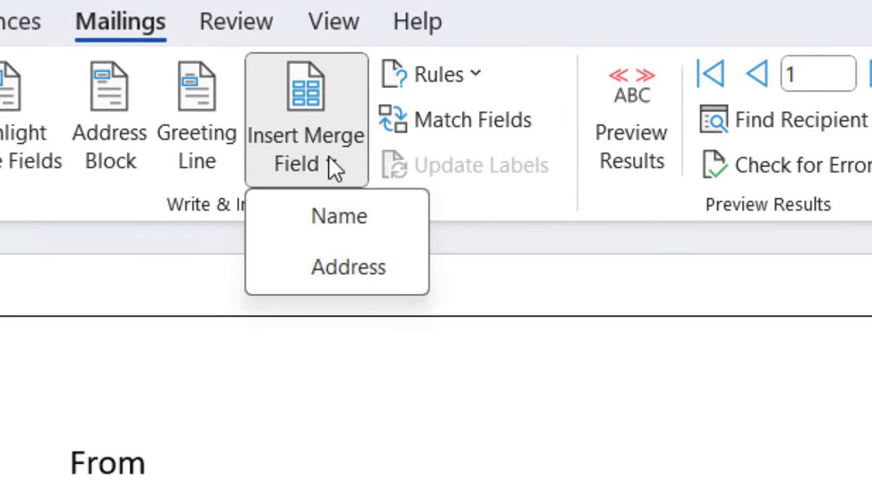
left_click(350, 259)
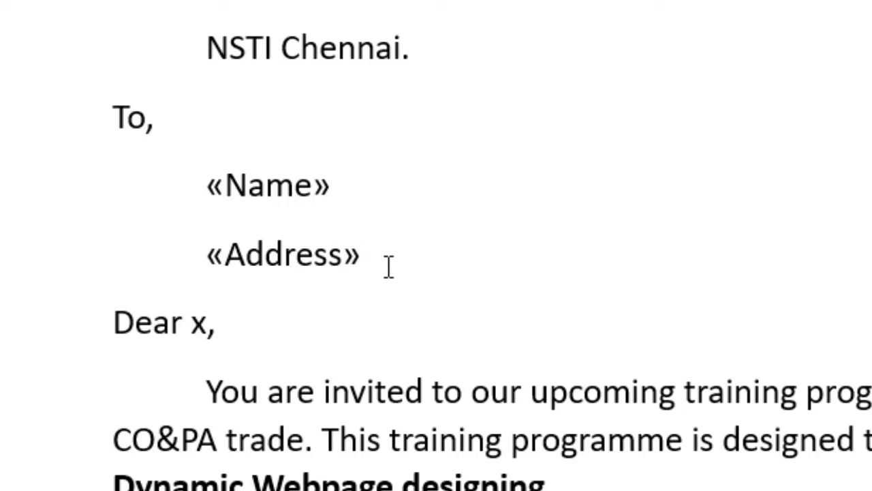
- Replace the x after 'Dear' with the «Name» merge field
left_click(205, 325)
key("BackSpace")
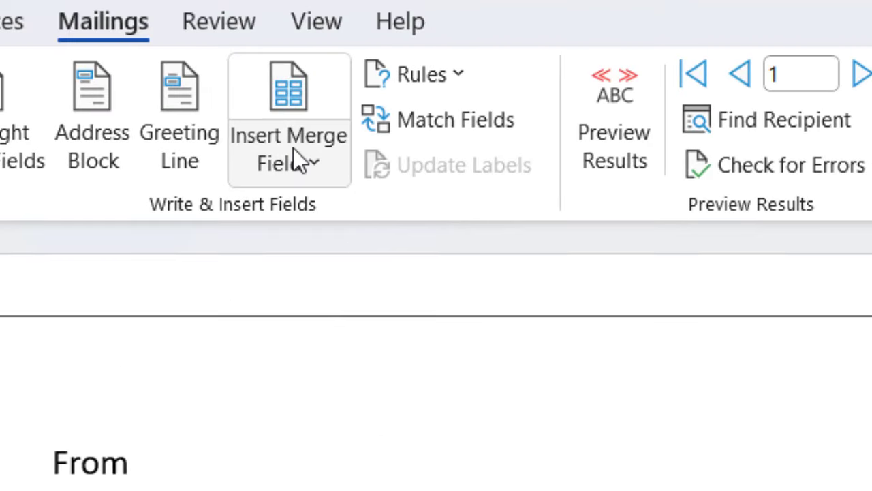
left_click(293, 148)
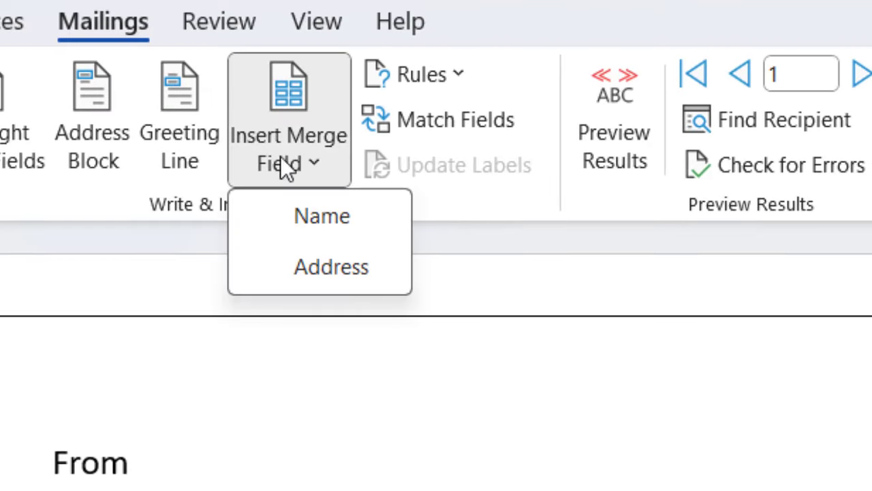
left_click(327, 223)
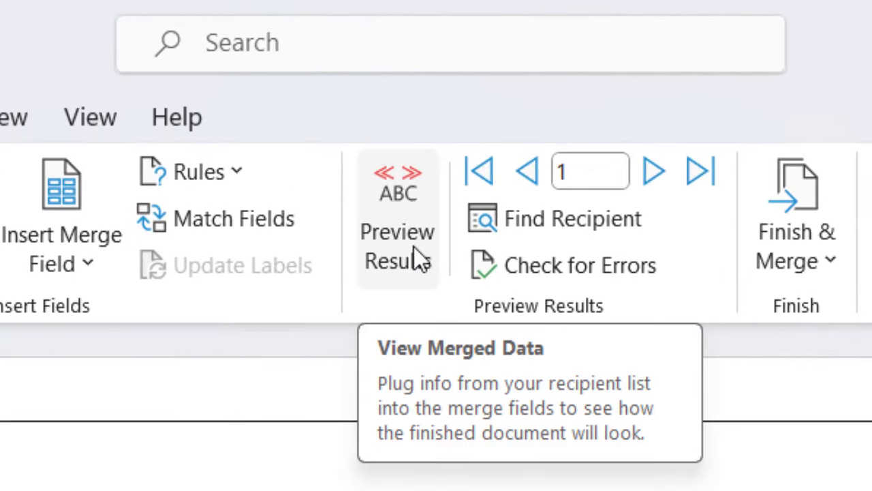
left_click(414, 247)
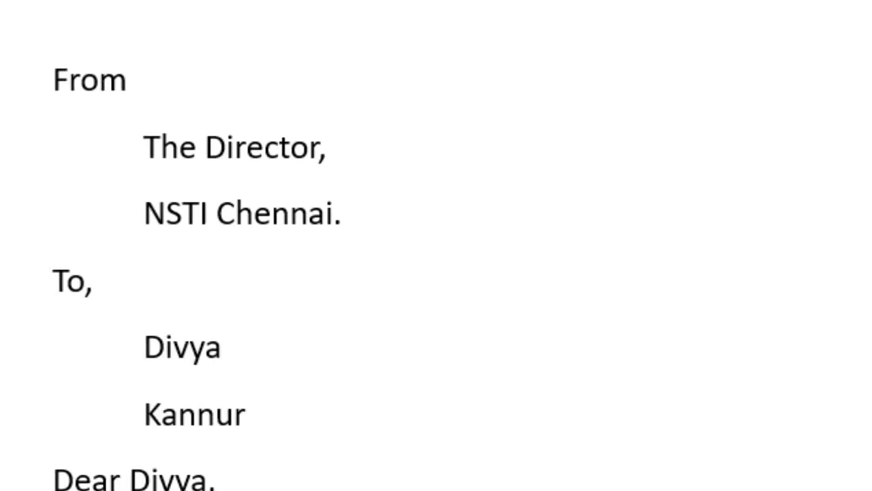
left_click(463, 171)
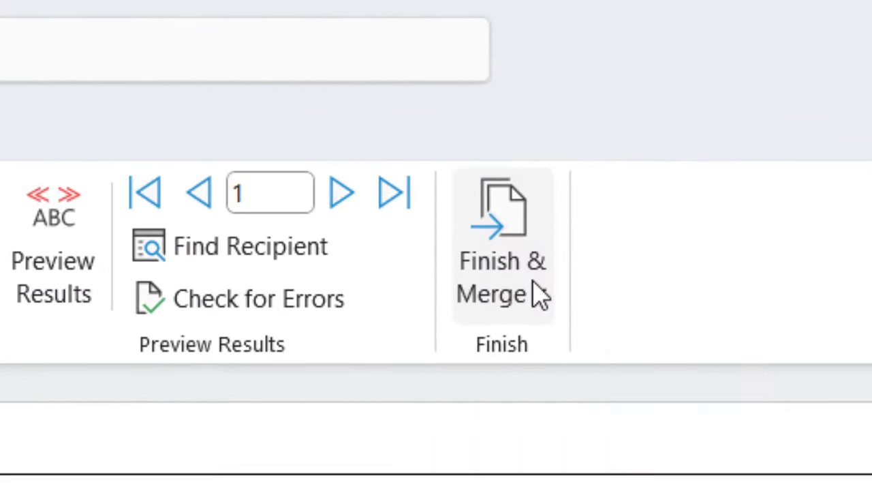
- Finish the merge by editing individual documents for All records into a new document
left_click(678, 166)
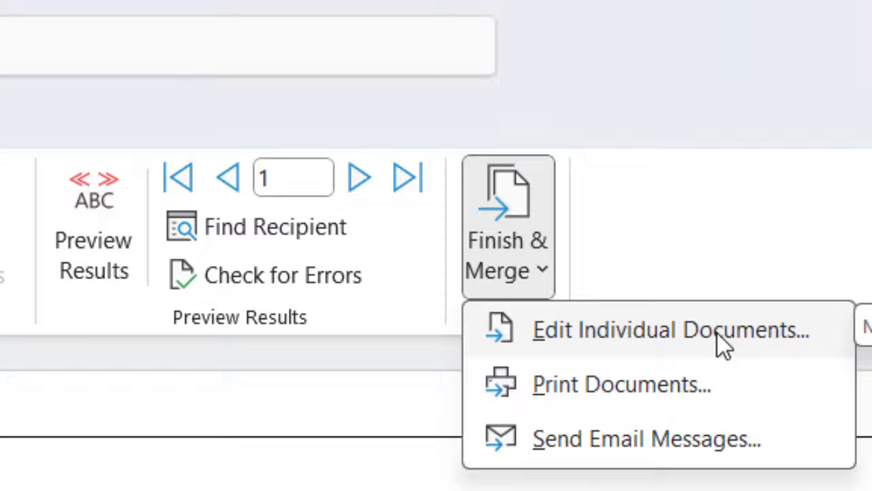
left_click(722, 374)
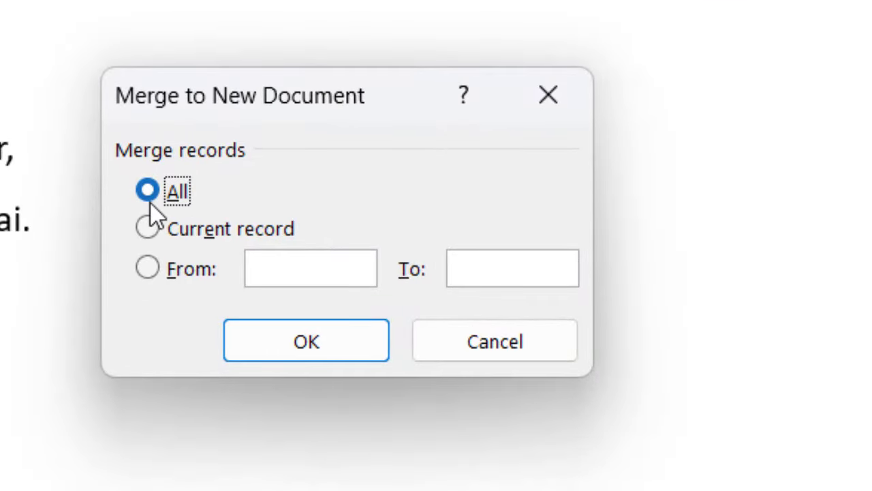
left_click(329, 352)
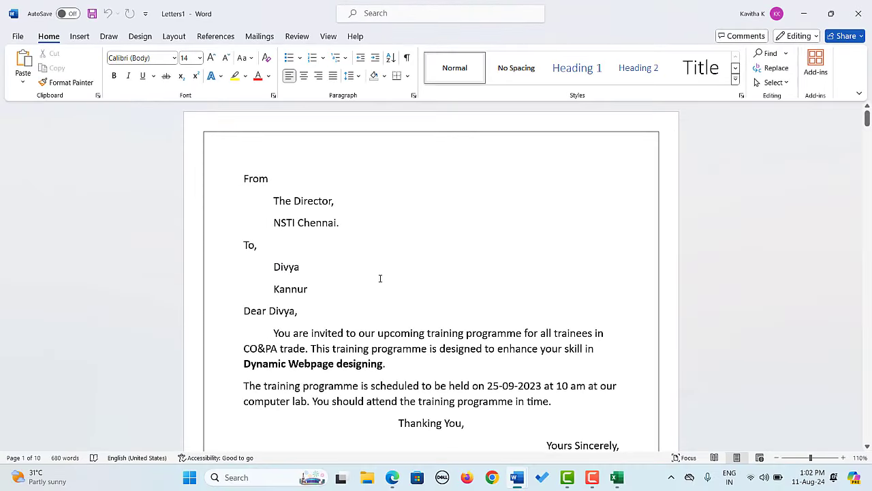
scroll(386, 284, "down", 4)
scroll(386, 284, "down", 2)
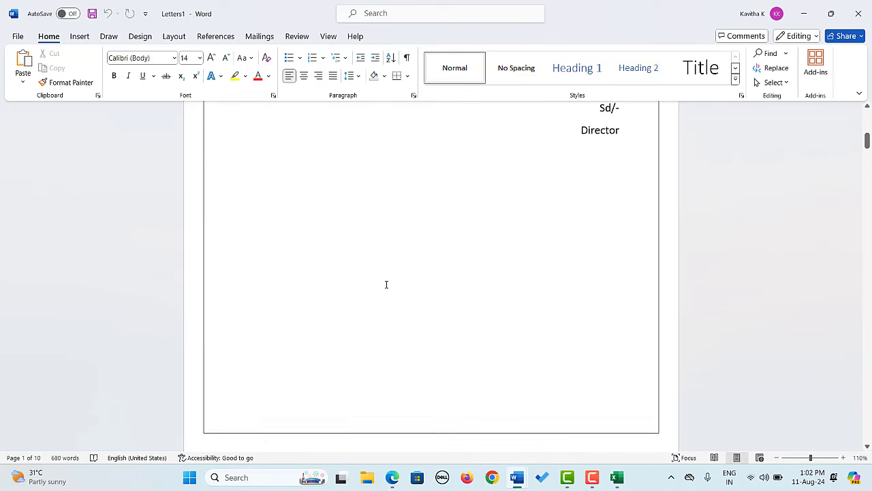
scroll(386, 284, "down", 5)
scroll(384, 285, "down", 2)
scroll(384, 285, "down", 4)
scroll(381, 291, "down", 4)
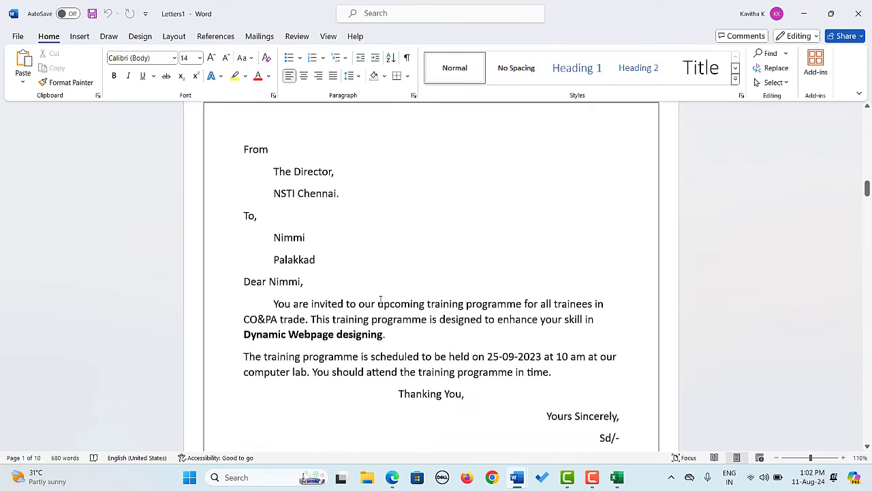
scroll(380, 293, "down", 4)
scroll(378, 295, "down", 4)
scroll(380, 294, "down", 4)
scroll(302, 280, "down", 1)
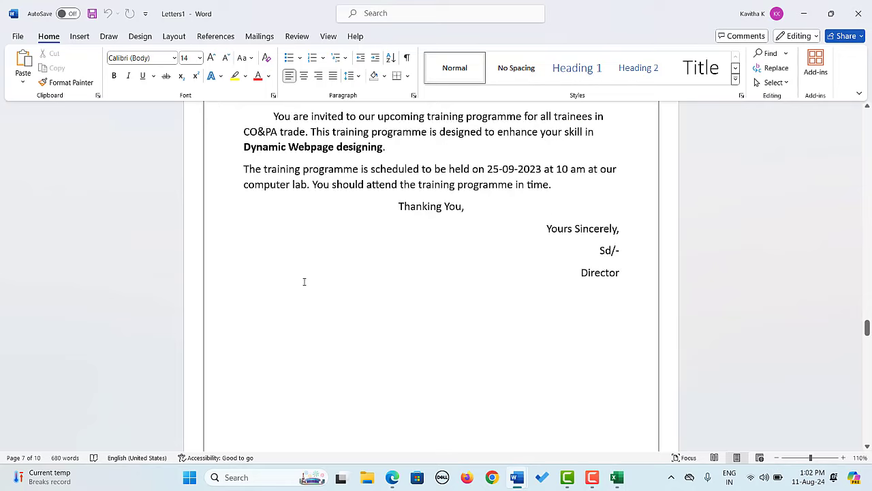
scroll(302, 280, "down", 2)
scroll(303, 280, "down", 3)
scroll(304, 281, "down", 4)
scroll(304, 280, "down", 4)
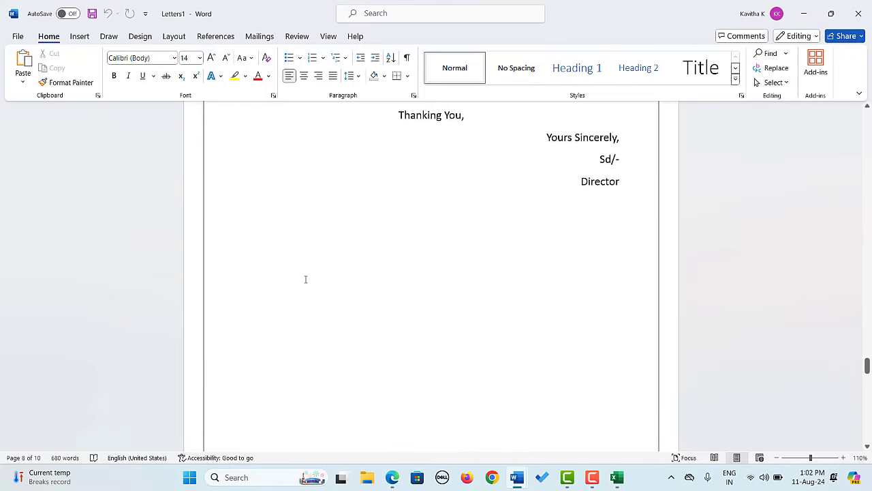
scroll(305, 279, "down", 3)
scroll(306, 279, "down", 5)
scroll(305, 279, "down", 4)
scroll(304, 278, "down", 2)
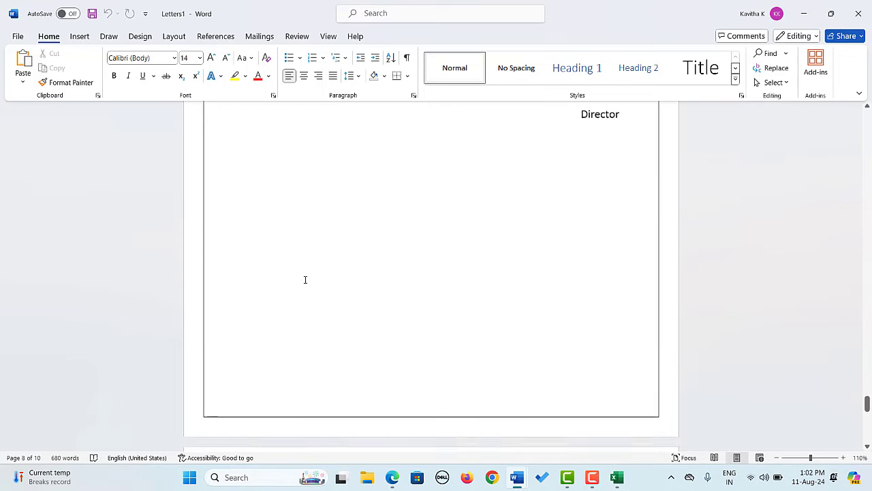
scroll(304, 278, "down", 4)
scroll(304, 280, "down", 4)
key("ctrl+Home")
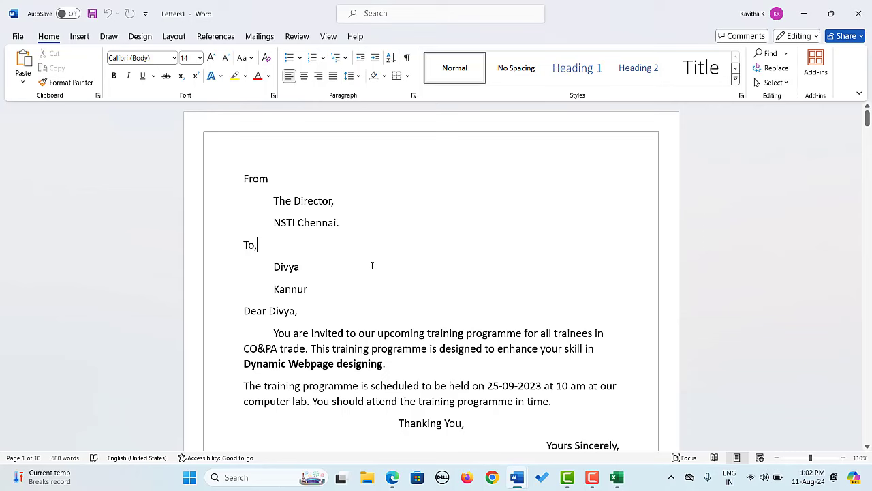
- Save the merged letters document as 'MergedLetters' in the ITI folder
key("F12")
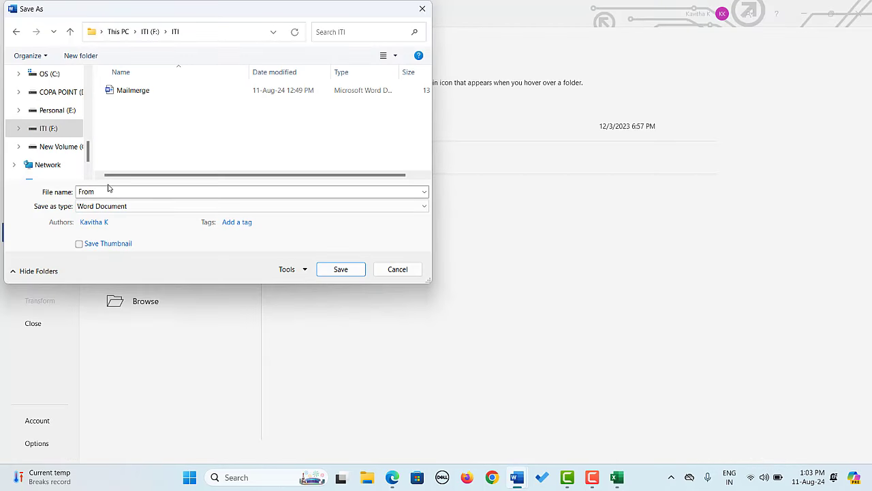
double_click(105, 192)
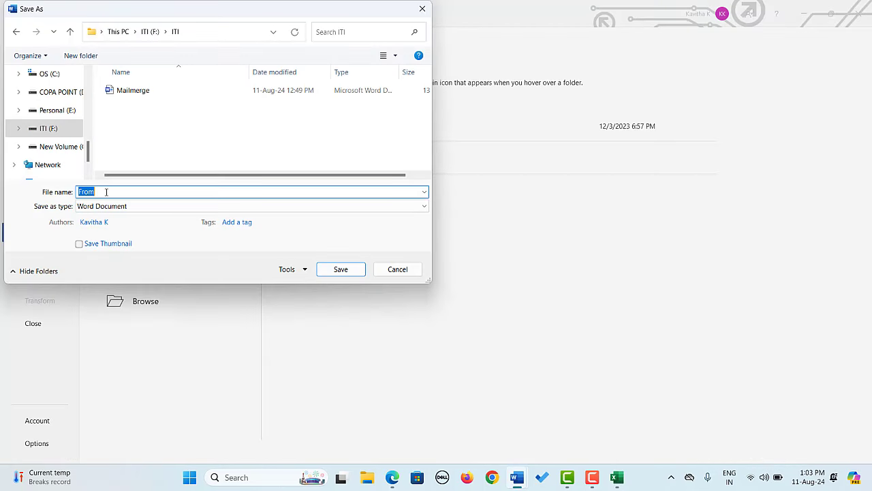
type("MergedLetters")
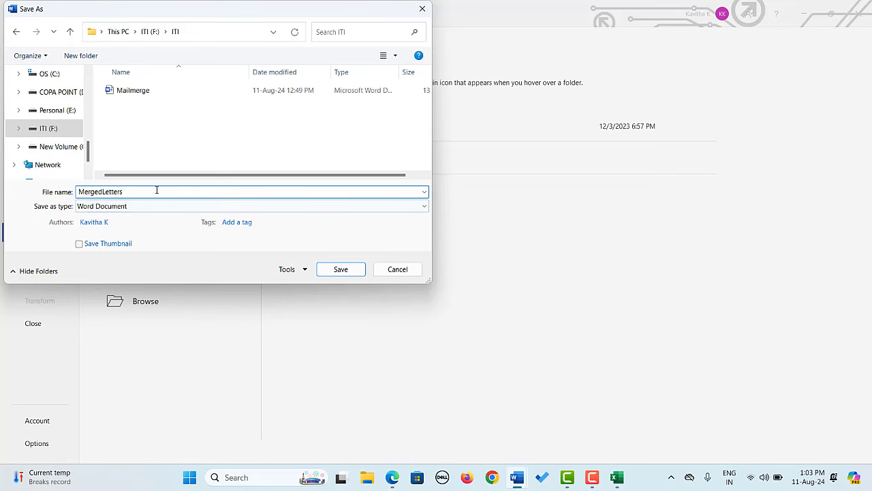
left_click(341, 271)
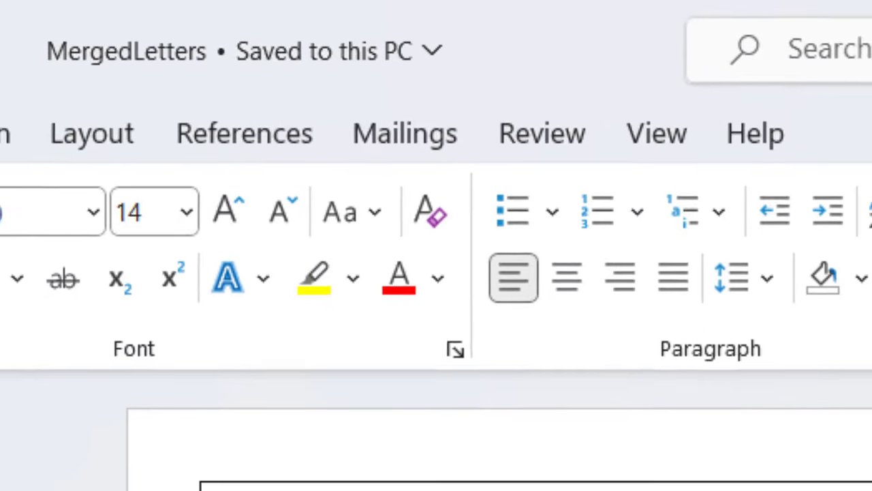
scroll(485, 321, "down", 10)
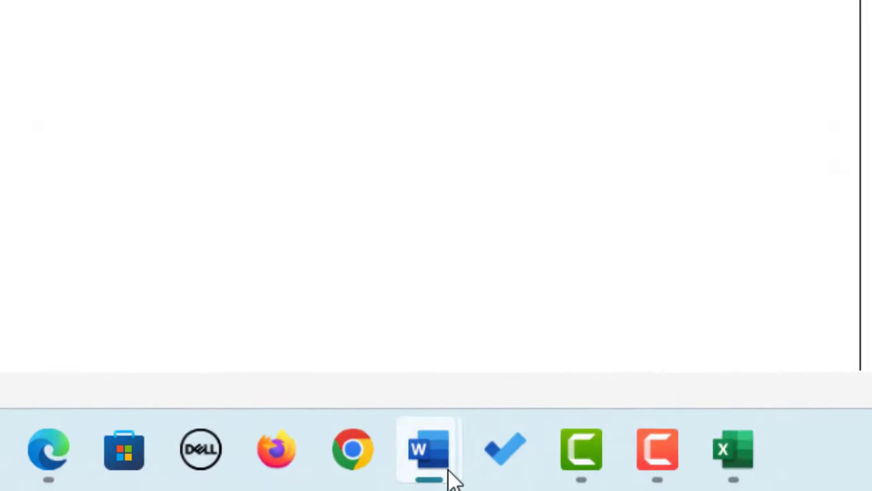
mouse_move(477, 470)
left_click(204, 275)
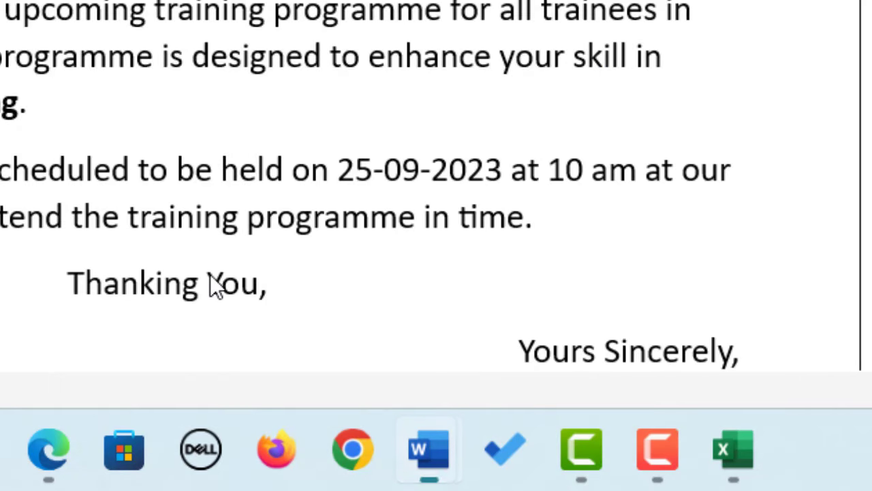
scroll(369, 185, "down", 5)
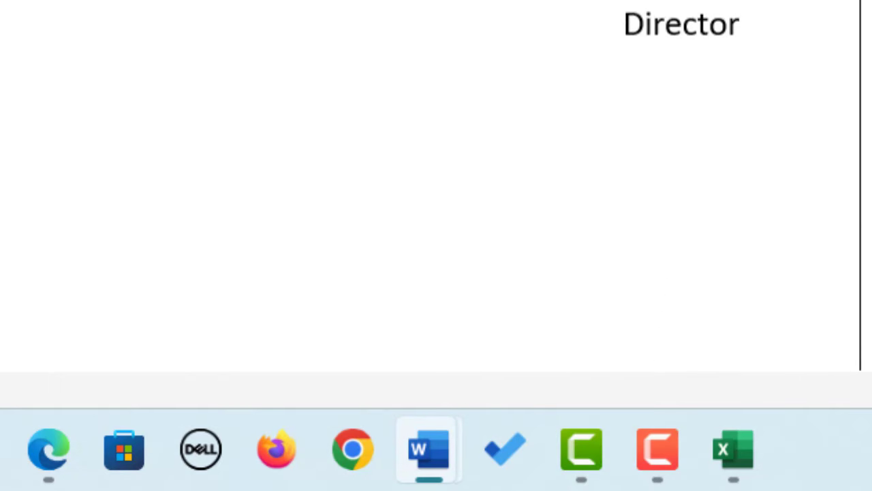
scroll(370, 184, "up", 5)
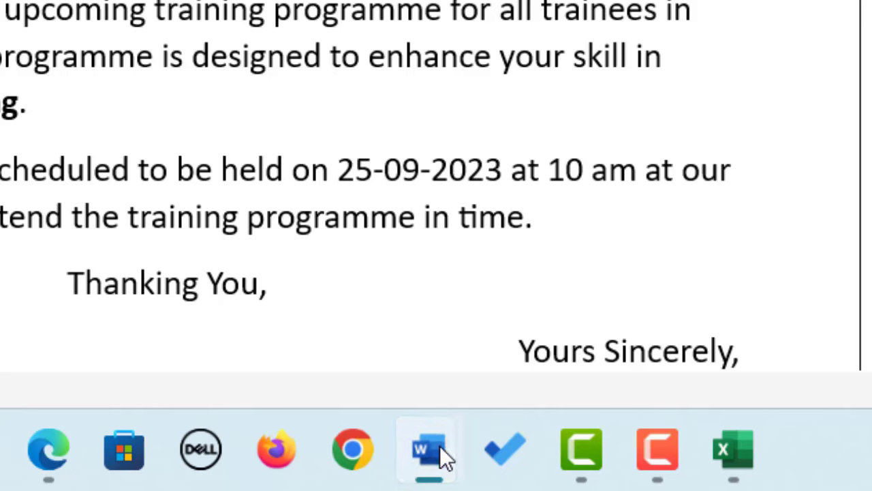
mouse_move(440, 446)
left_click(697, 276)
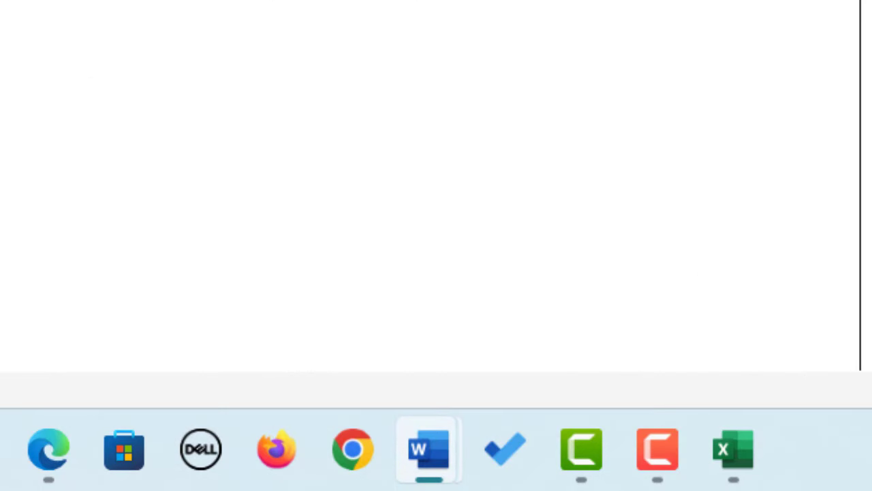